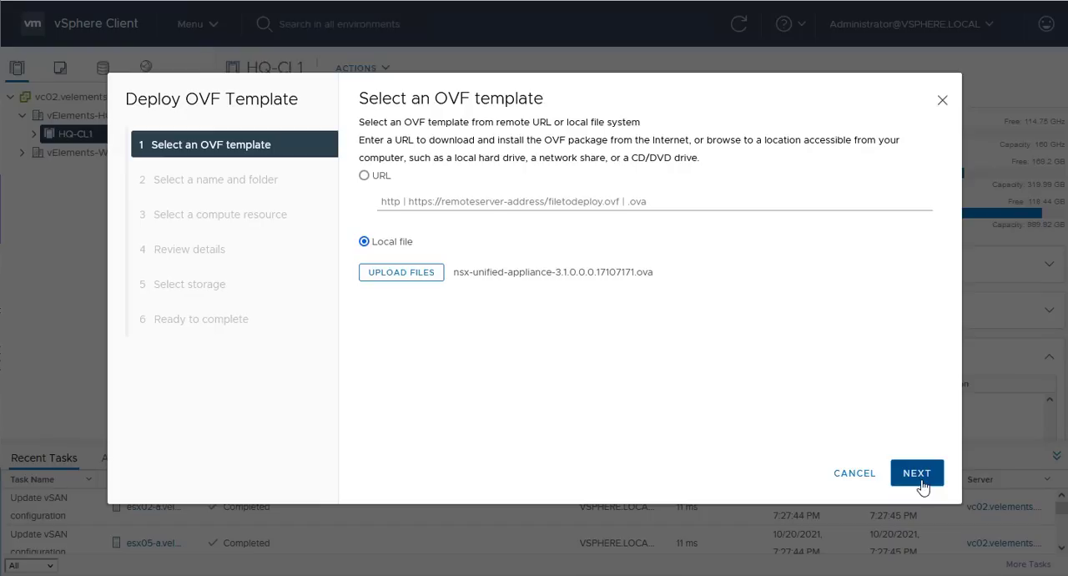
- Accept the OVA file, name the virtual machine NSXT-MGR01 and place it in the NSX-T folder under vElements-HQ
click(923, 484)
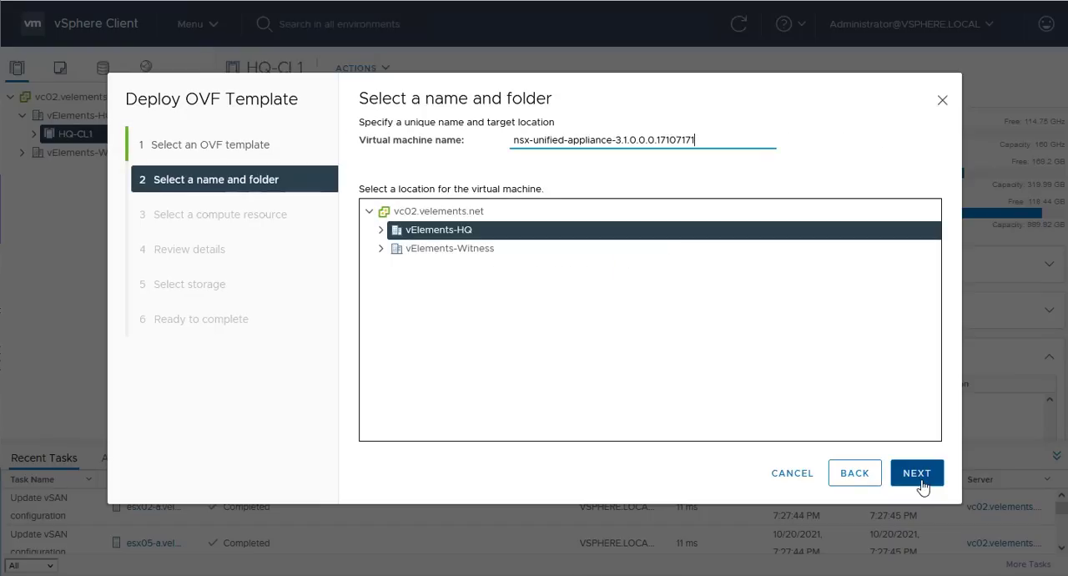
drag(768, 139, 483, 139)
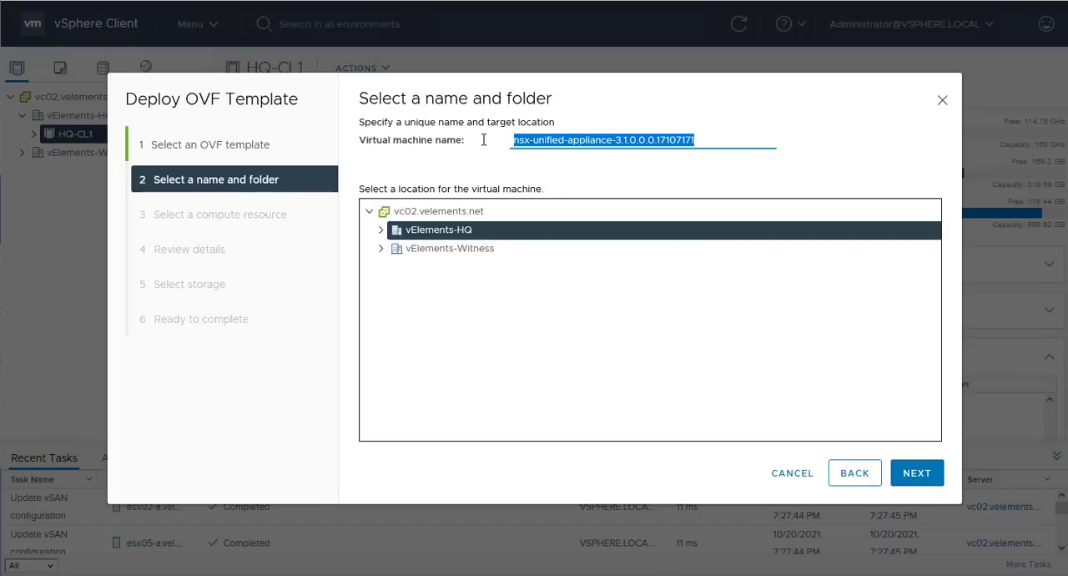
text(NSXT-MGR01)
click(381, 229)
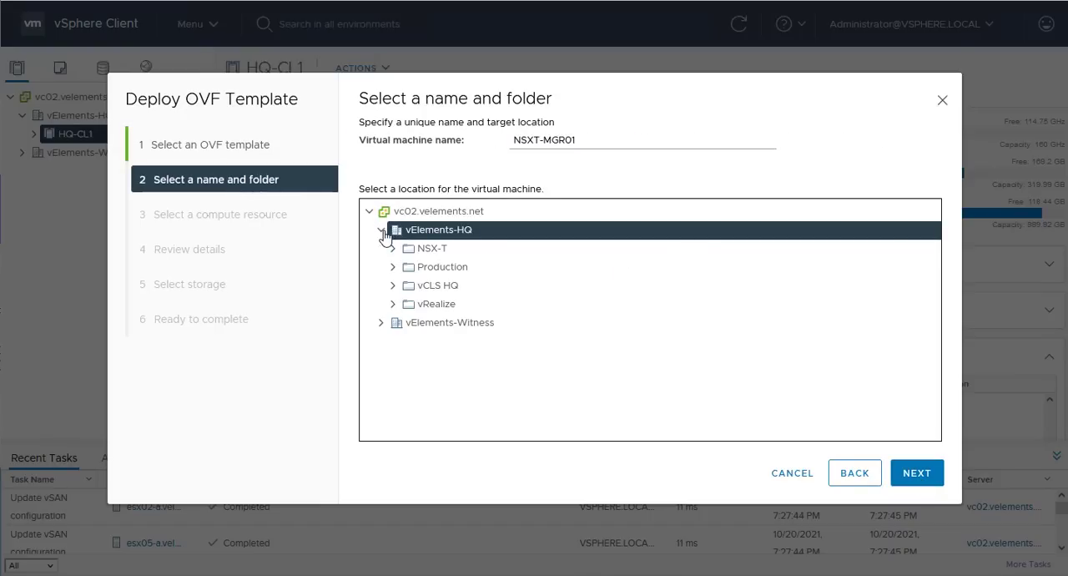
click(427, 248)
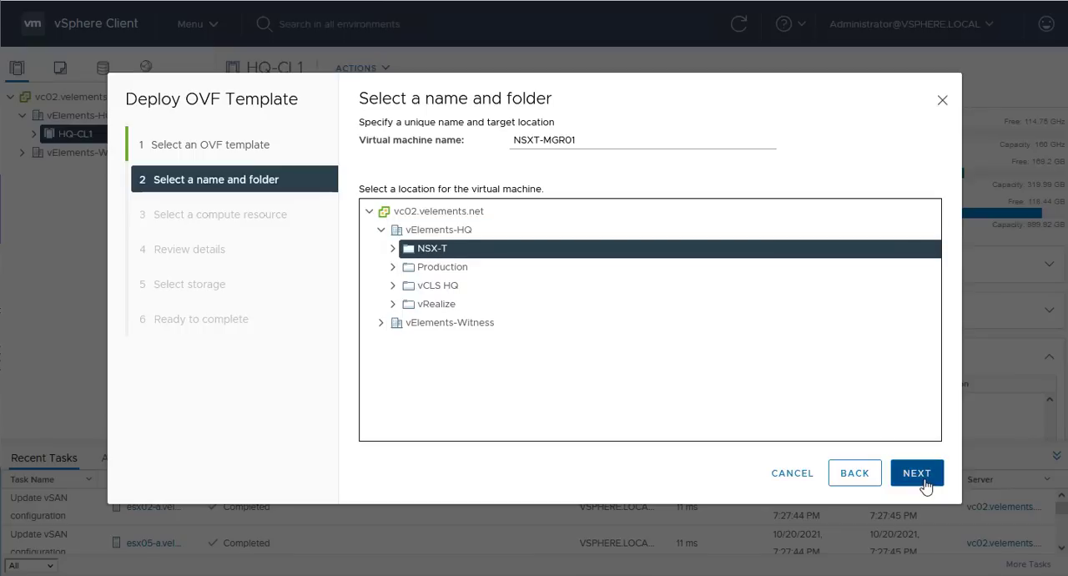
click(918, 474)
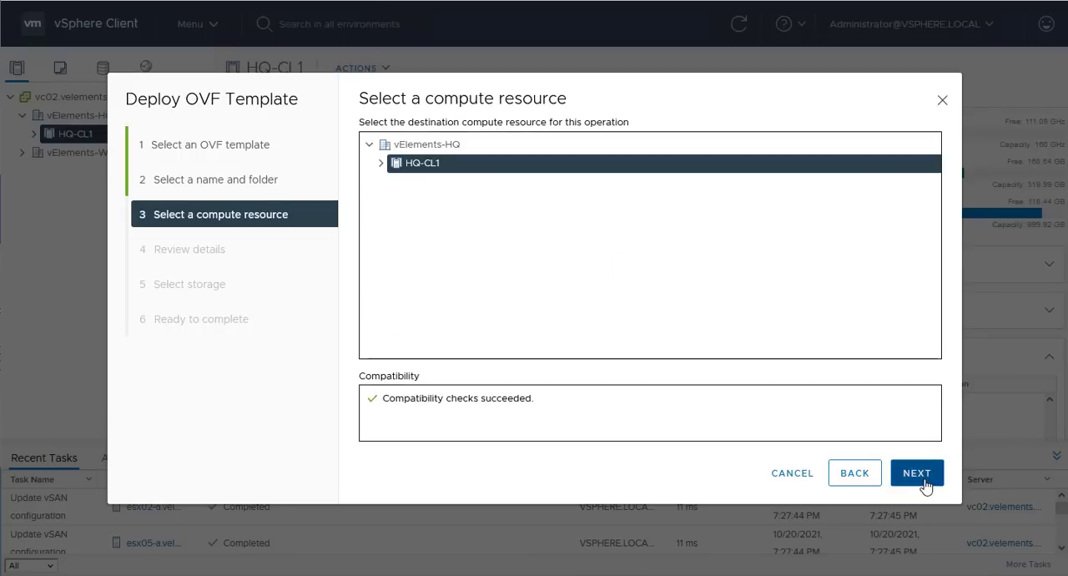
- Choose host esx01-b.velements.net in HQ-CL1 as the compute resource, and review and accept the template details
click(380, 163)
click(477, 201)
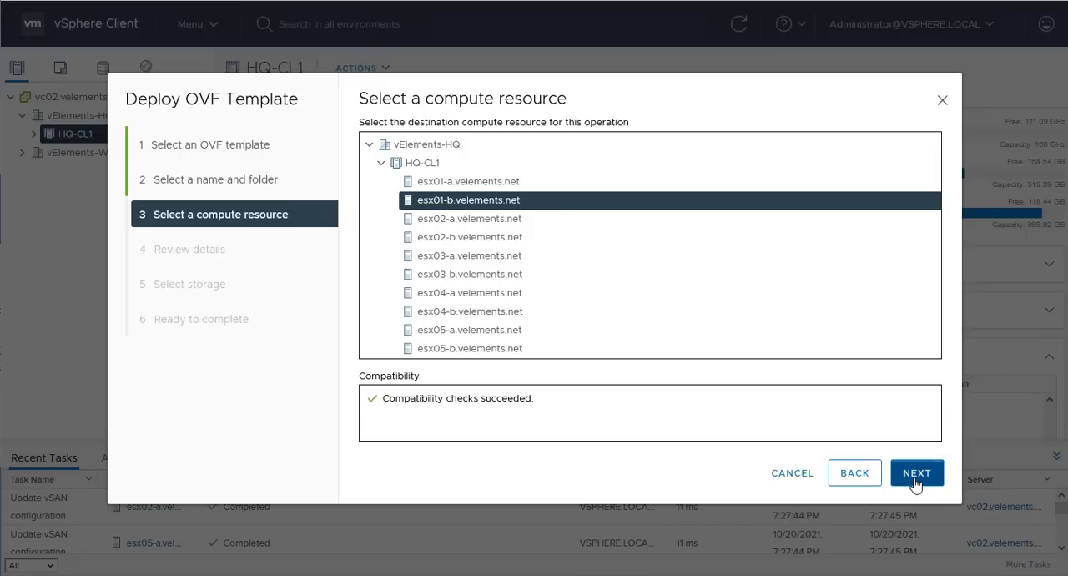
click(916, 483)
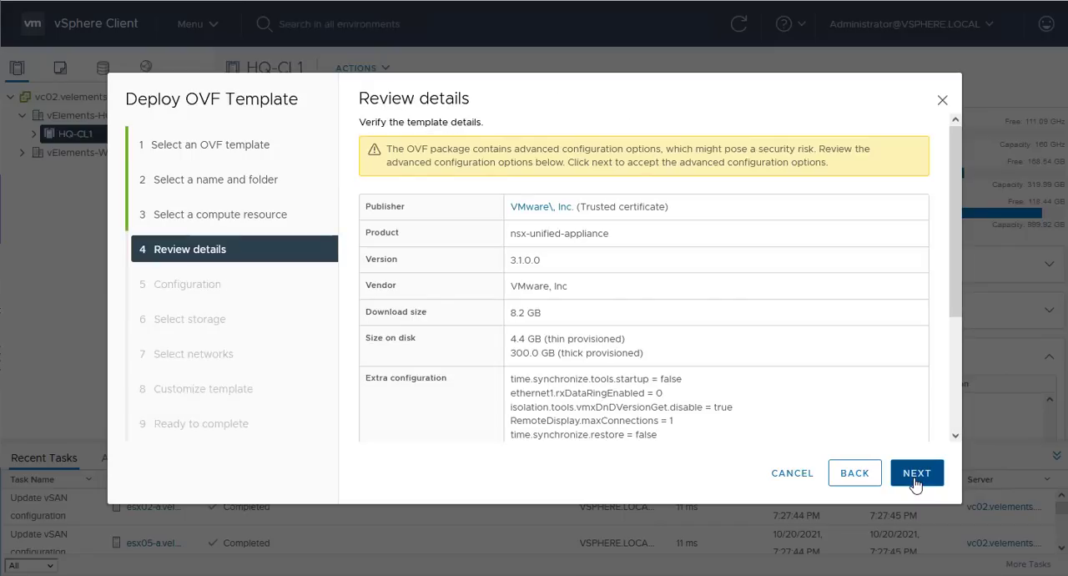
scroll(908, 323, down, 3)
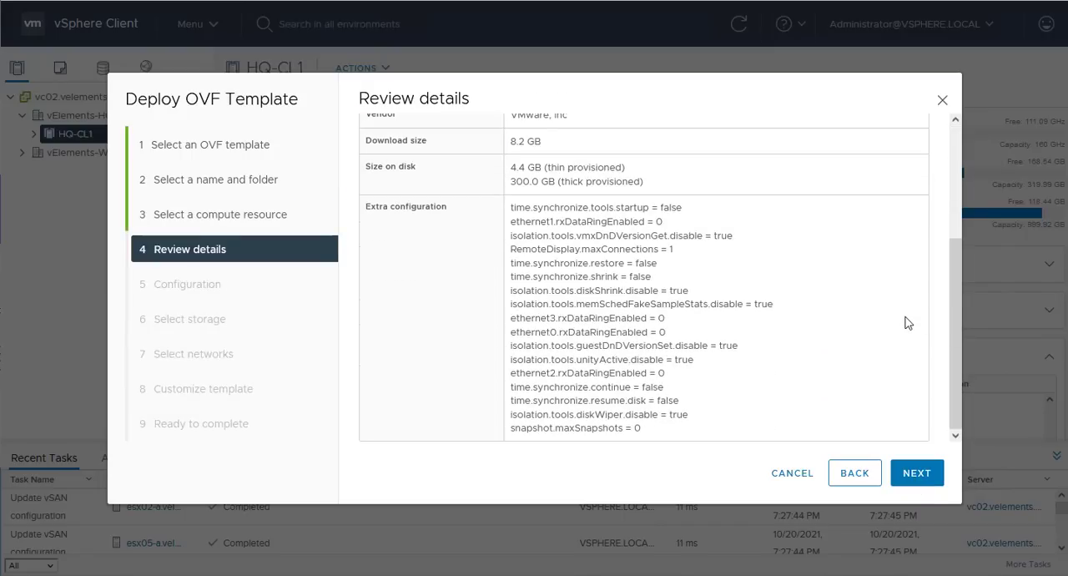
click(915, 491)
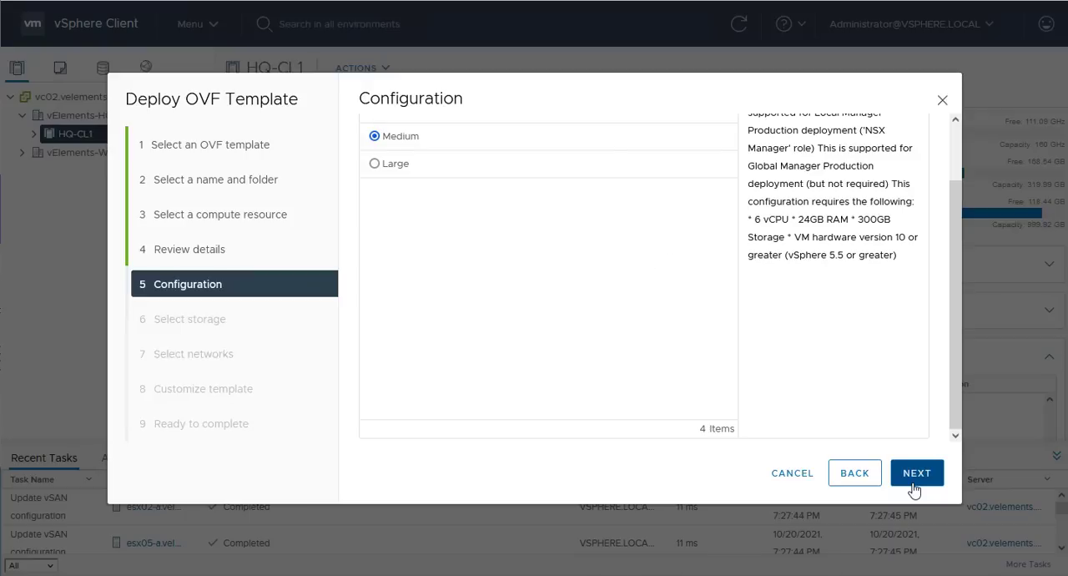
- Compare the Large and ExtraSmall deployment configurations, and choose Small for the appliance
scroll(883, 364, up, 3)
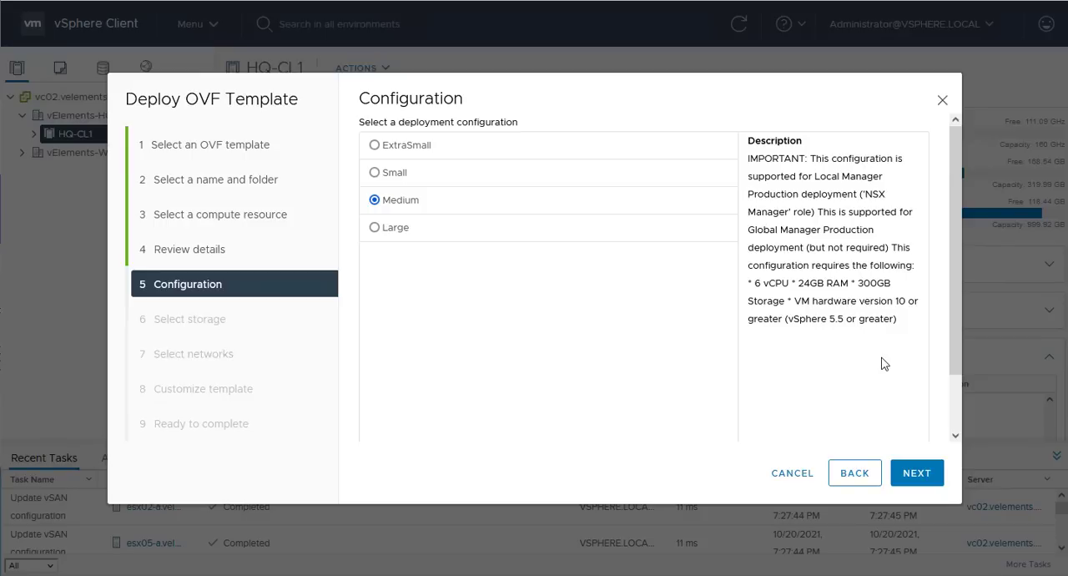
click(376, 228)
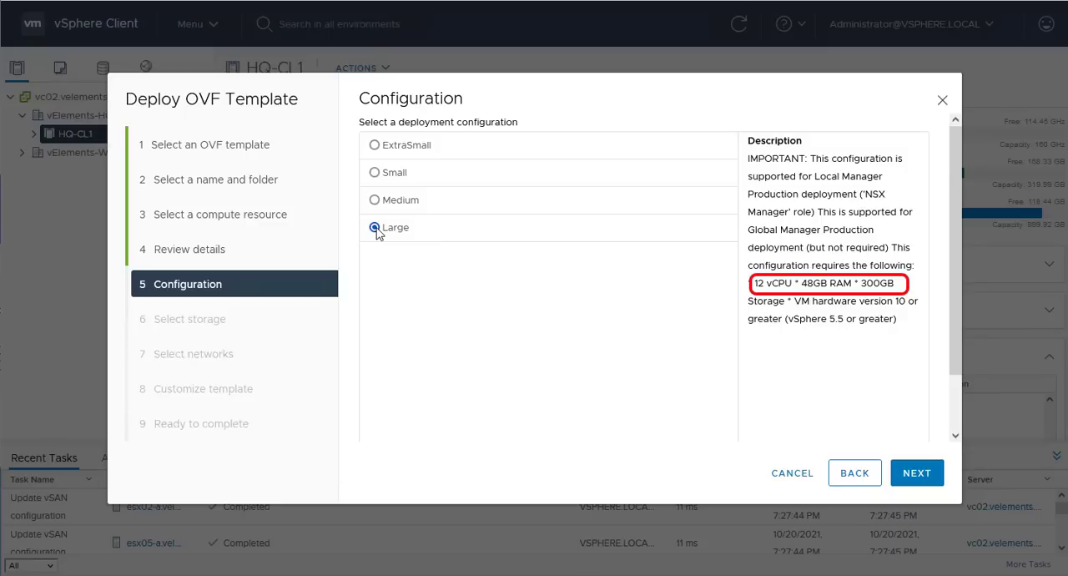
click(376, 147)
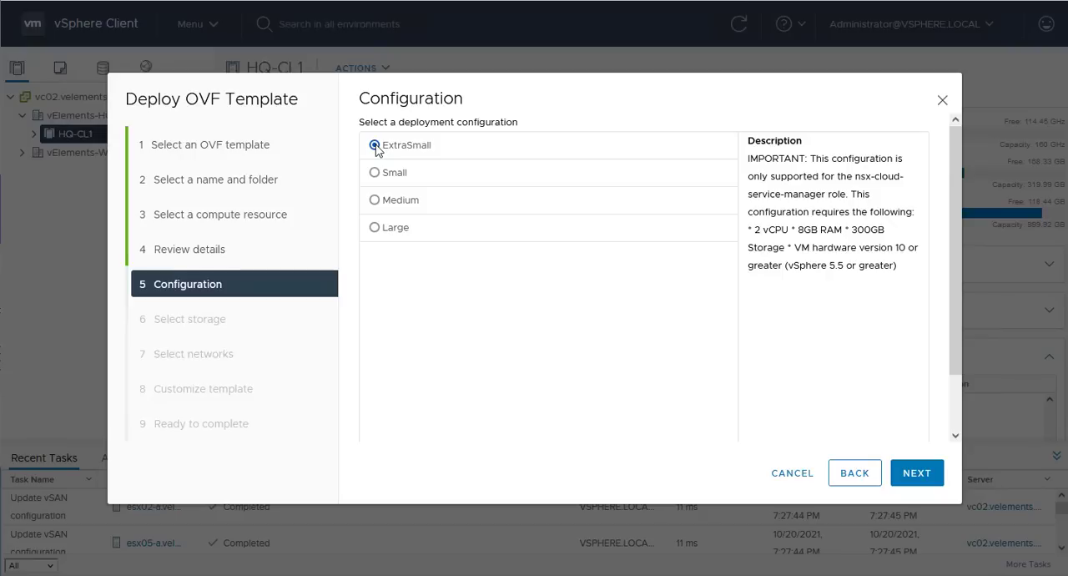
click(375, 174)
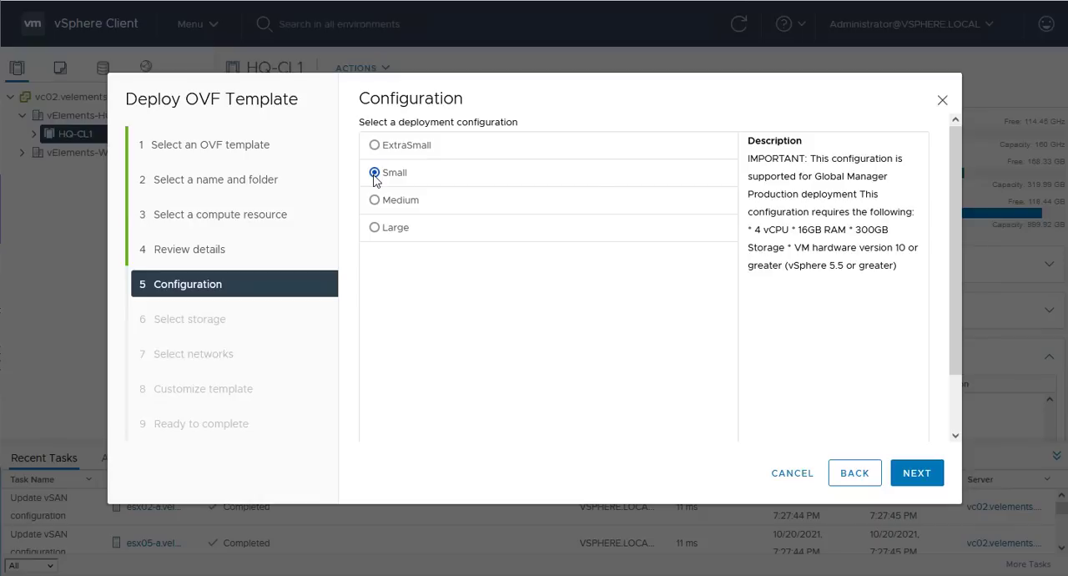
click(918, 477)
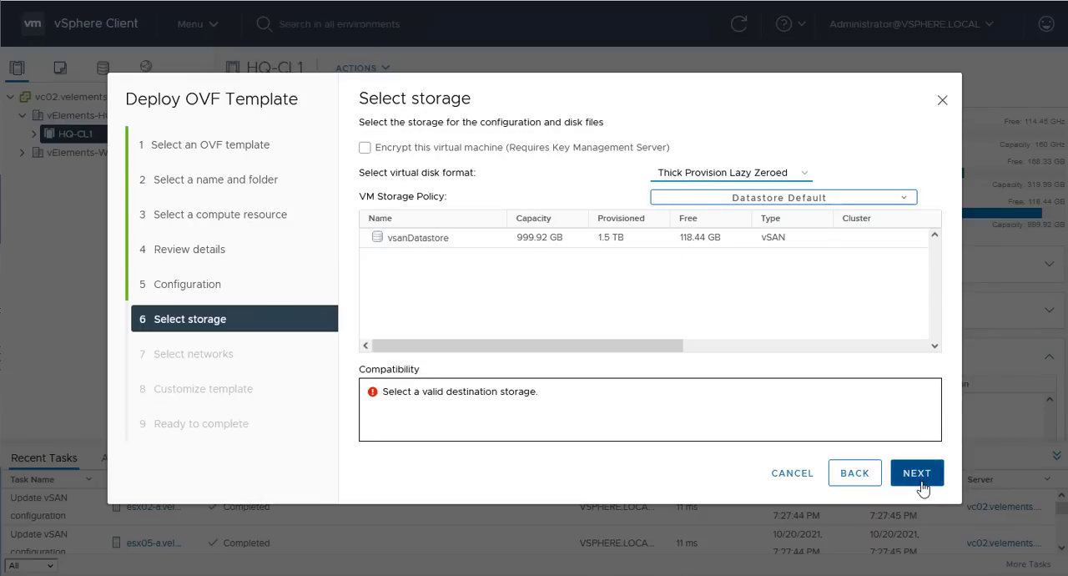
- Store the appliance on vsanDatastore and map Network 1 to the MGMT-V151 destination network
click(484, 241)
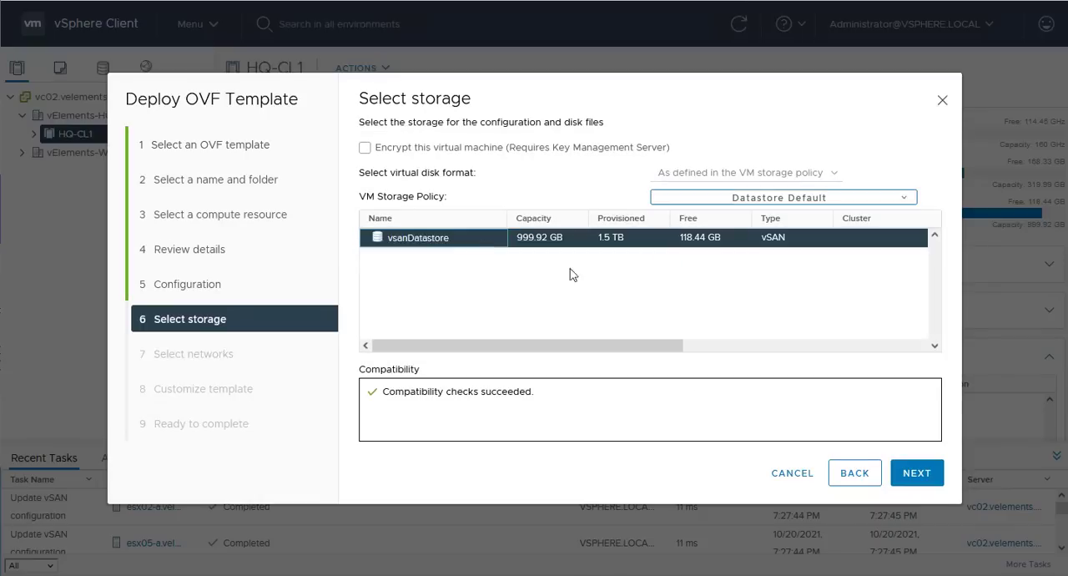
click(916, 476)
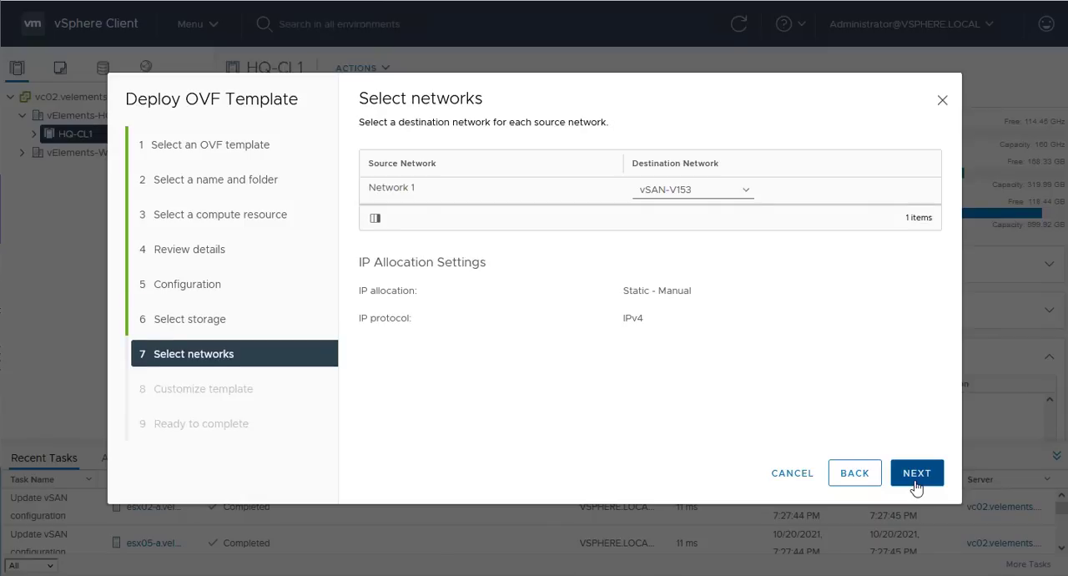
click(738, 197)
click(709, 297)
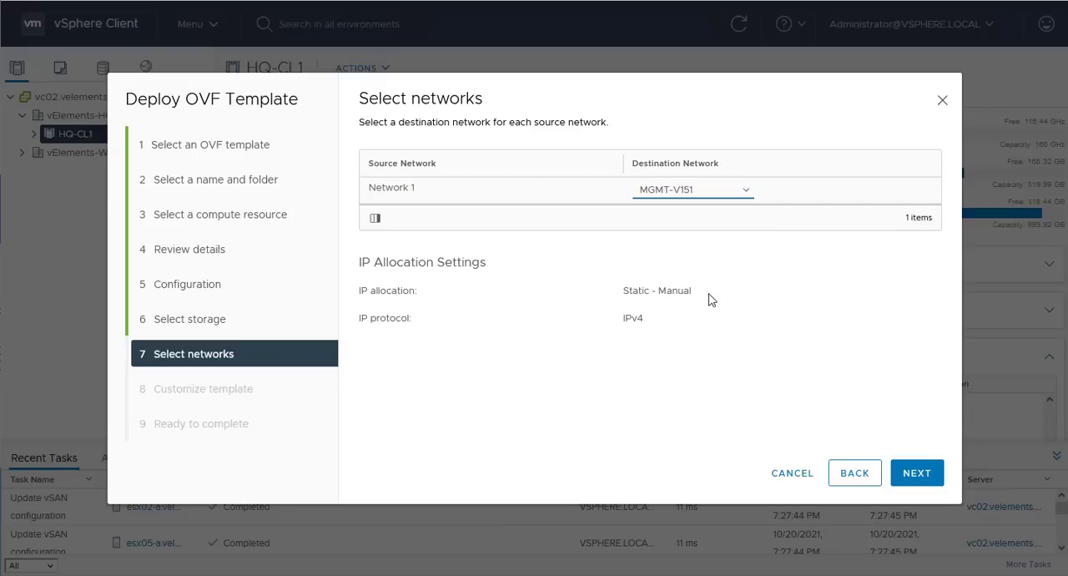
click(916, 476)
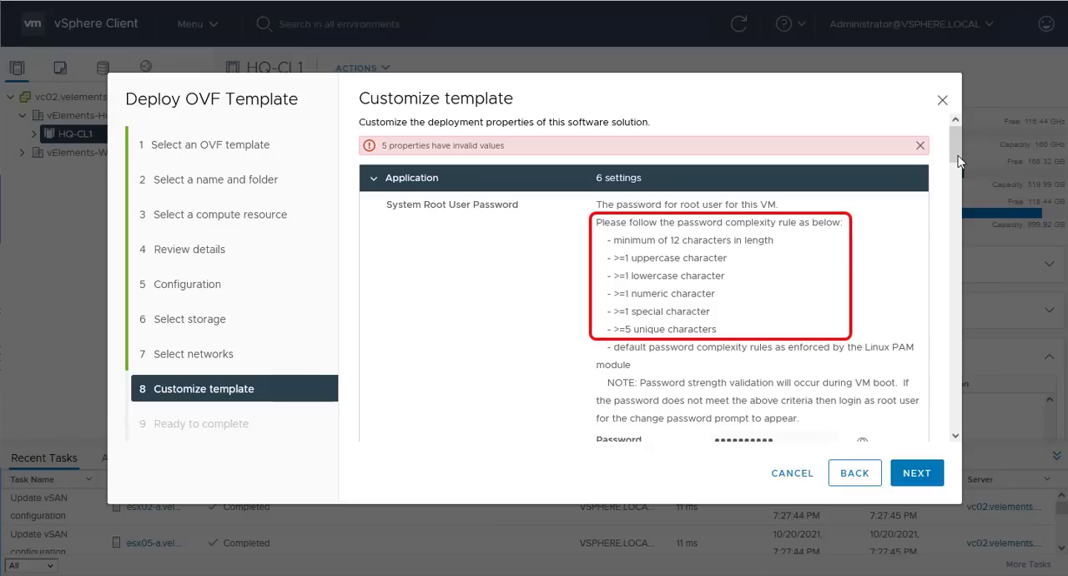
- Replace the prefilled System Root User Password with the root password and confirm it
scroll(868, 272, down, 1)
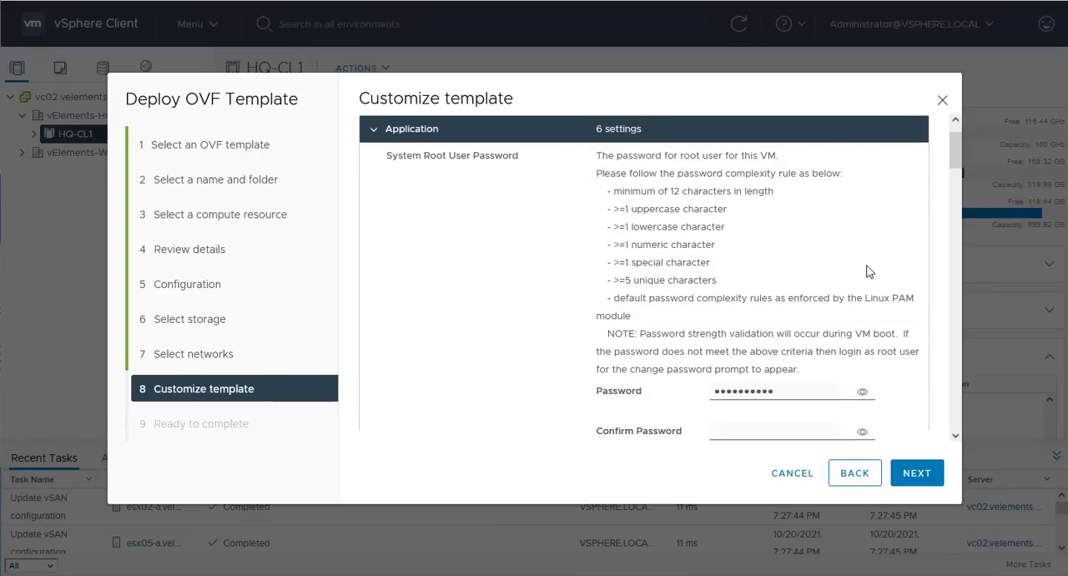
double_click(798, 394)
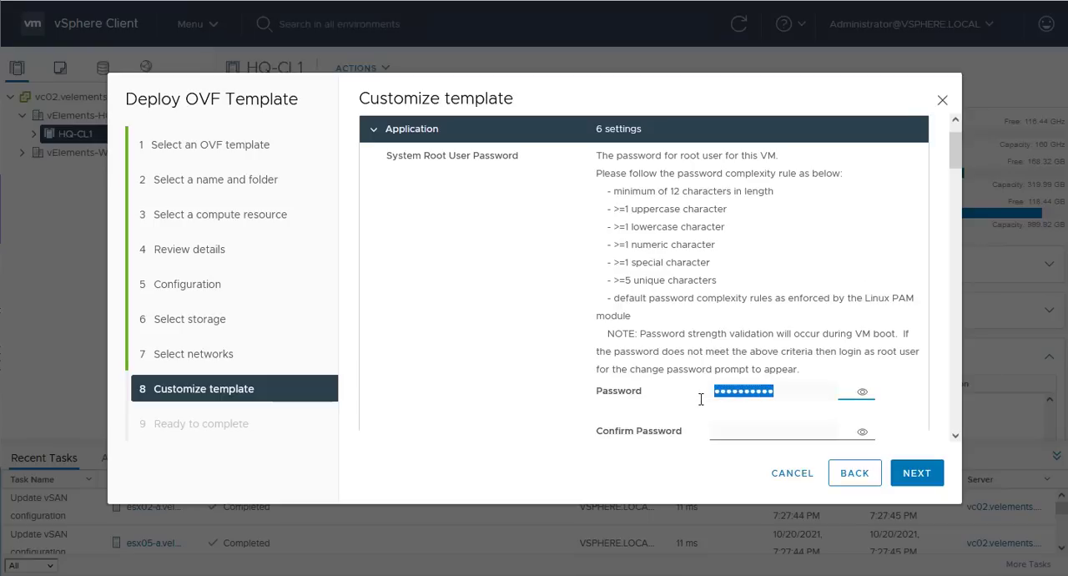
key(ctrl+v)
click(769, 437)
key(ctrl+v)
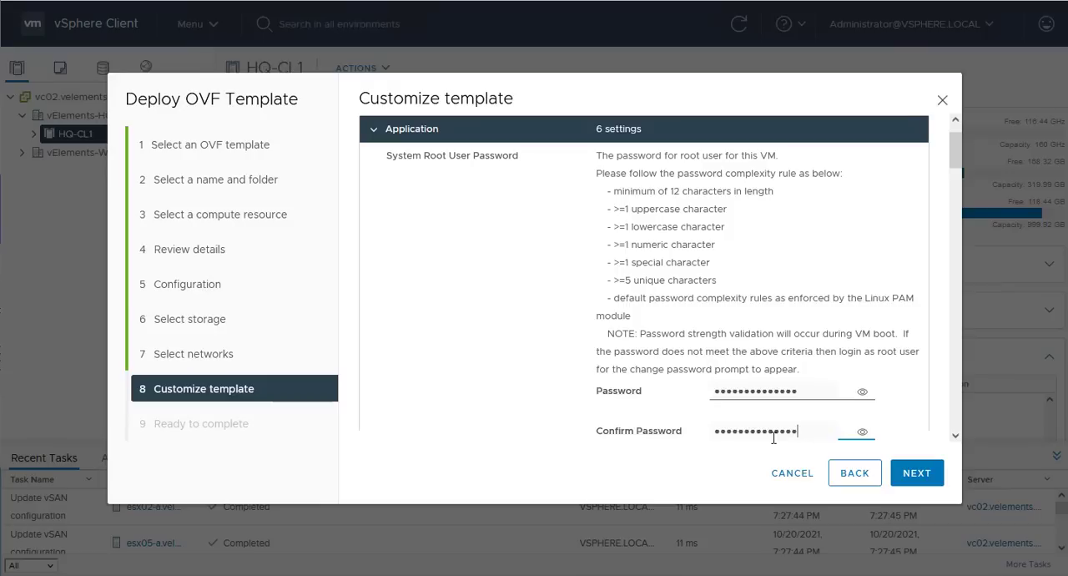
- Enter and confirm the password for the CLI "admin" user
scroll(774, 438, down, 5)
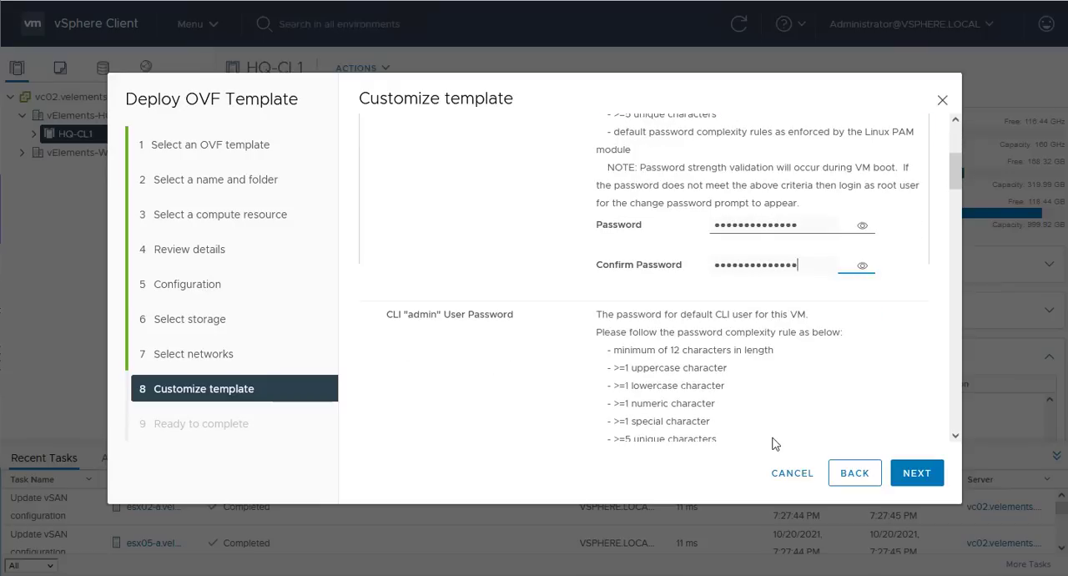
scroll(774, 443, down, 2)
drag(798, 378, 694, 378)
key(ctrl+v)
click(742, 418)
key(ctrl+v)
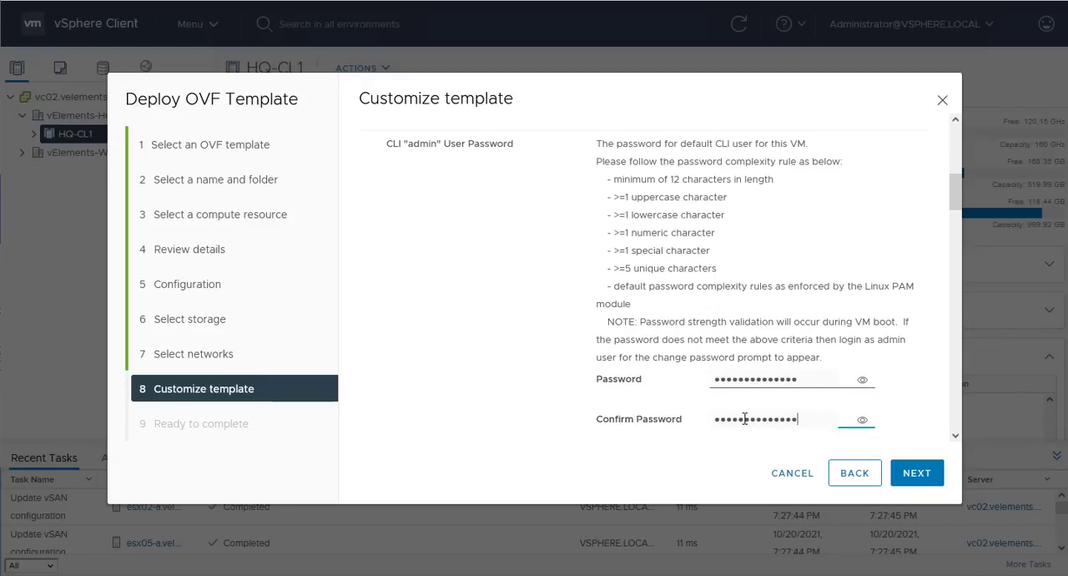
- Enter and confirm the password for the CLI "audit" user
scroll(743, 421, down, 8)
drag(785, 407, 690, 411)
key(ctrl+v)
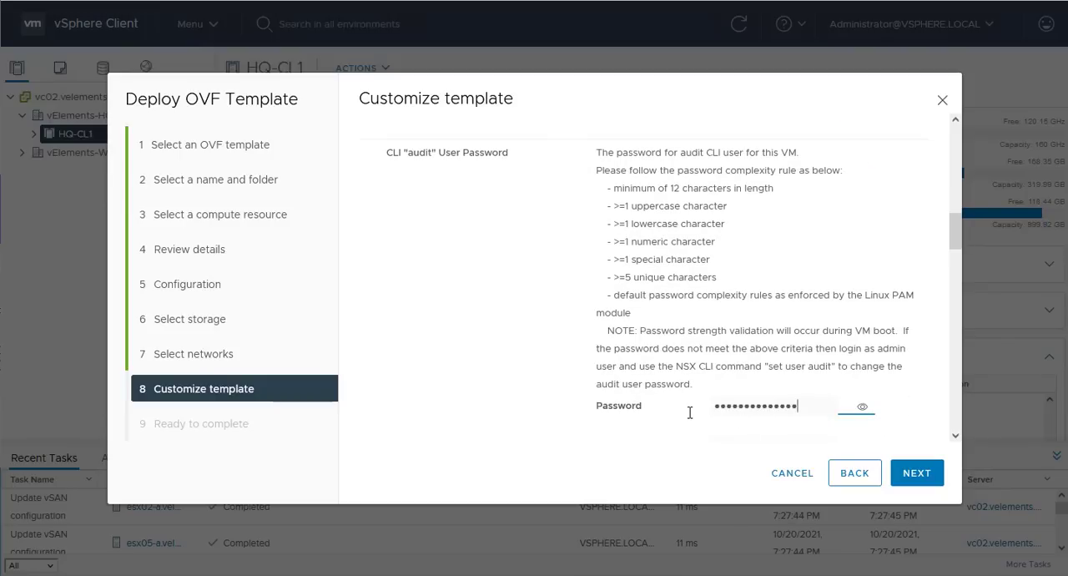
scroll(705, 409, down, 2)
click(687, 298)
key(ctrl+v)
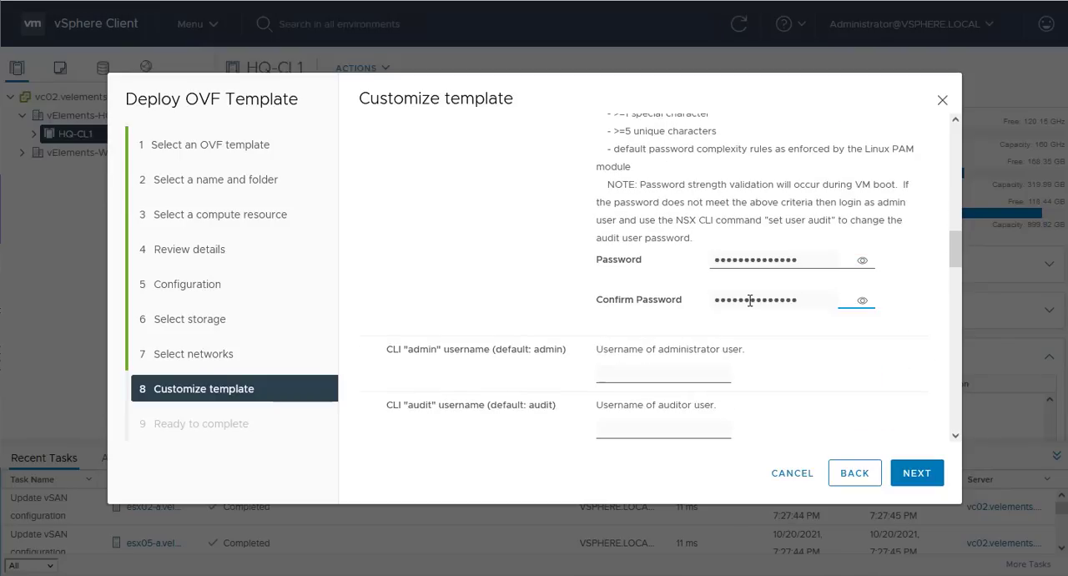
- Clear the prefilled password under the Optional parameters setting
scroll(750, 301, down, 3)
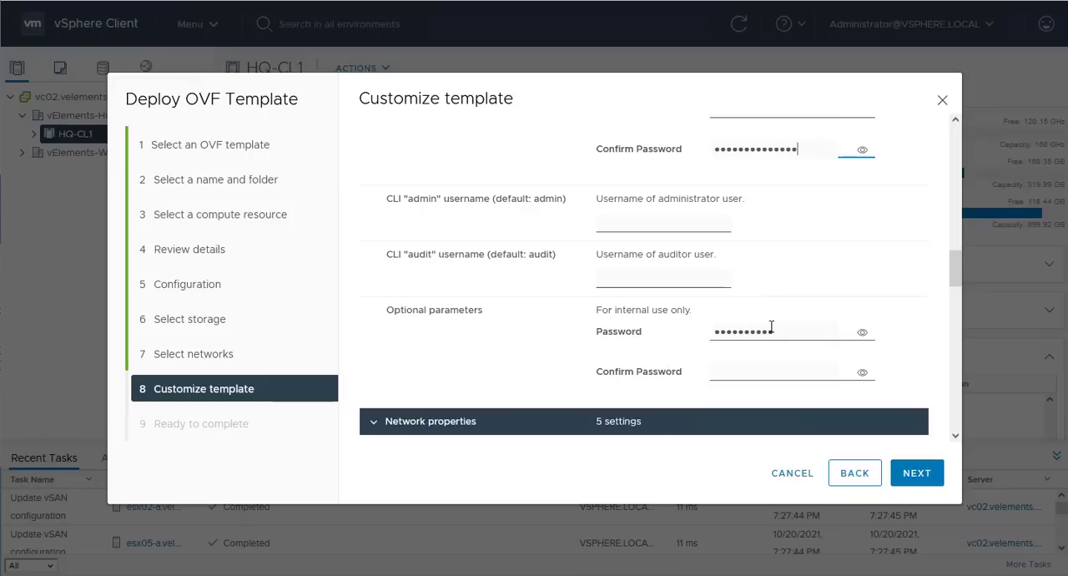
drag(773, 331, 691, 334)
key(BackSpace)
- Set the hostname to NSXT-MGR01, look through the available role names and choose NSX Manager
scroll(704, 332, down, 5)
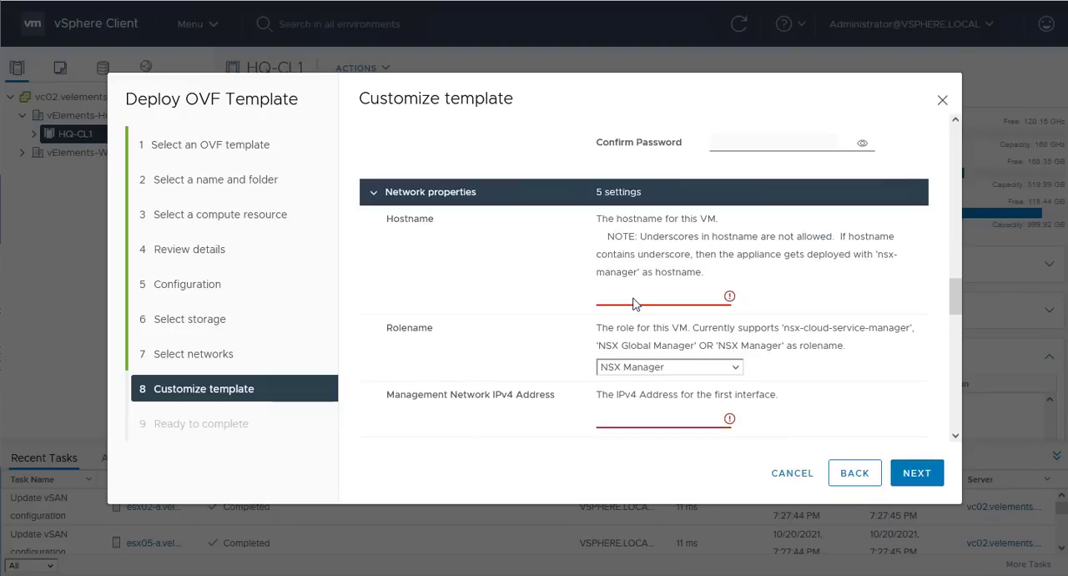
click(632, 299)
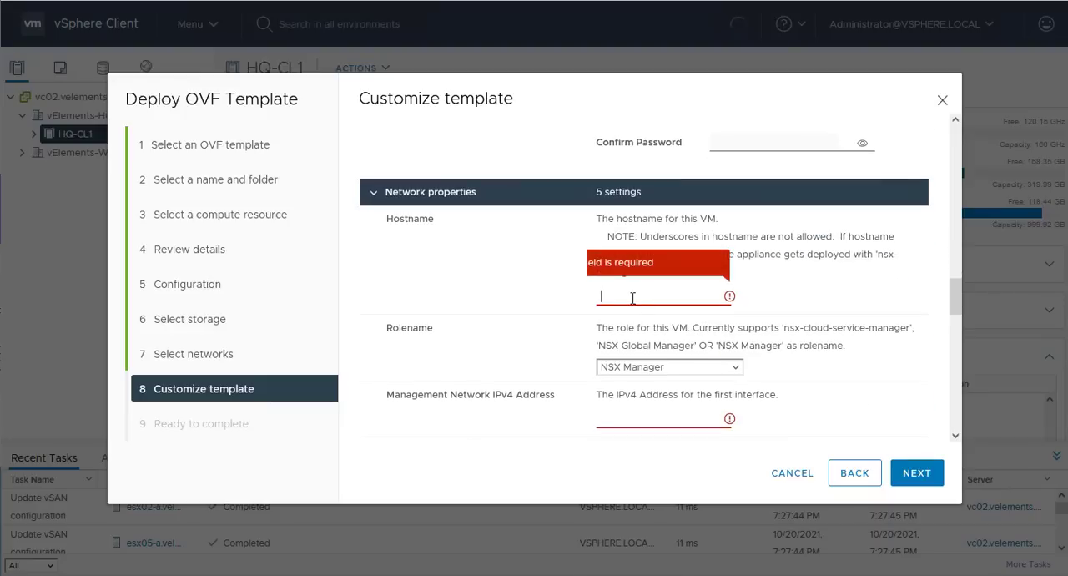
text(NSXT-MGR01)
key(Tab)
key(alt+Down)
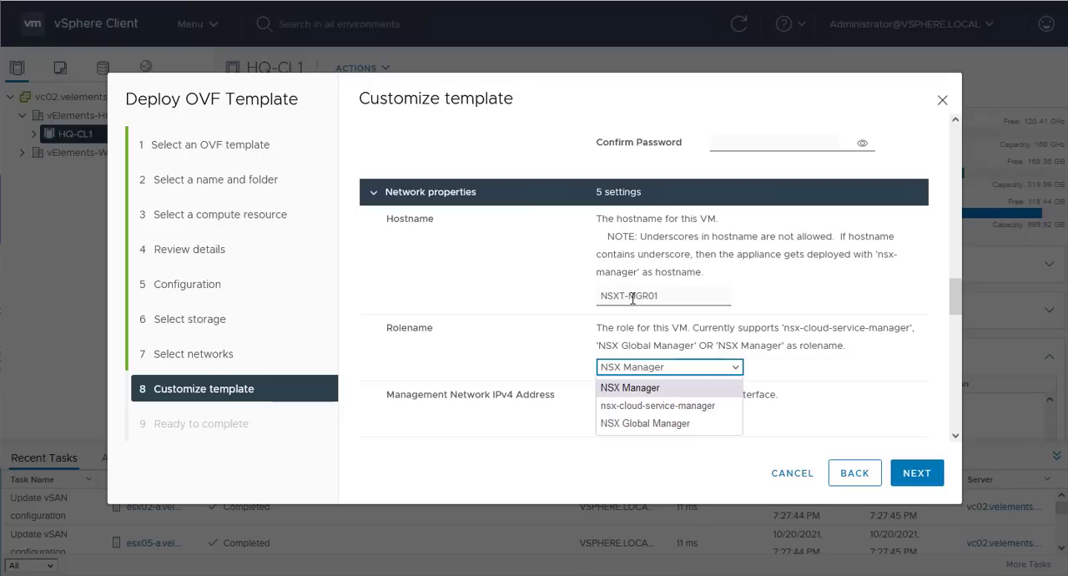
key(Down)
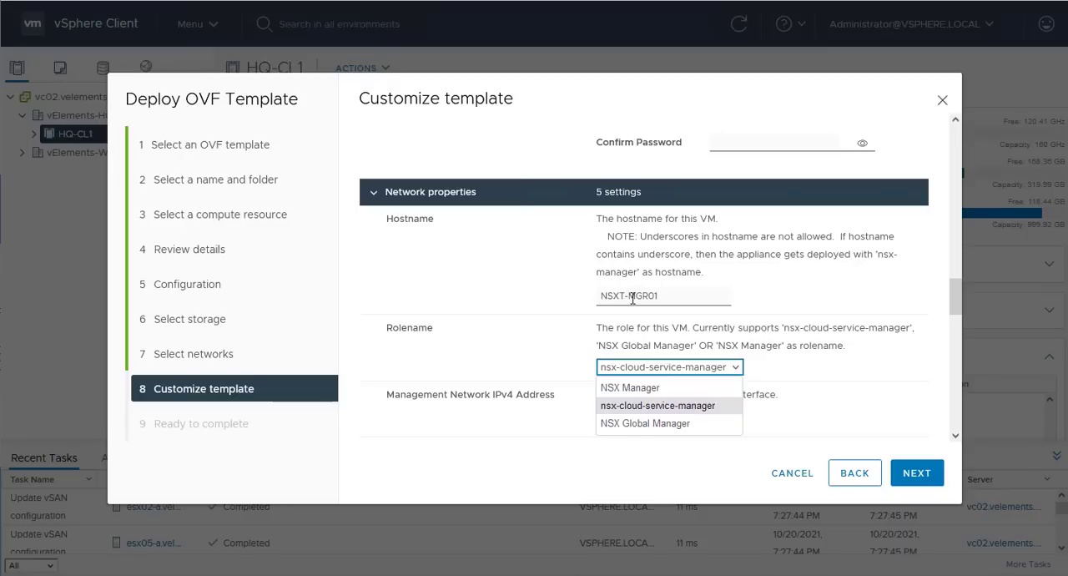
key(Down)
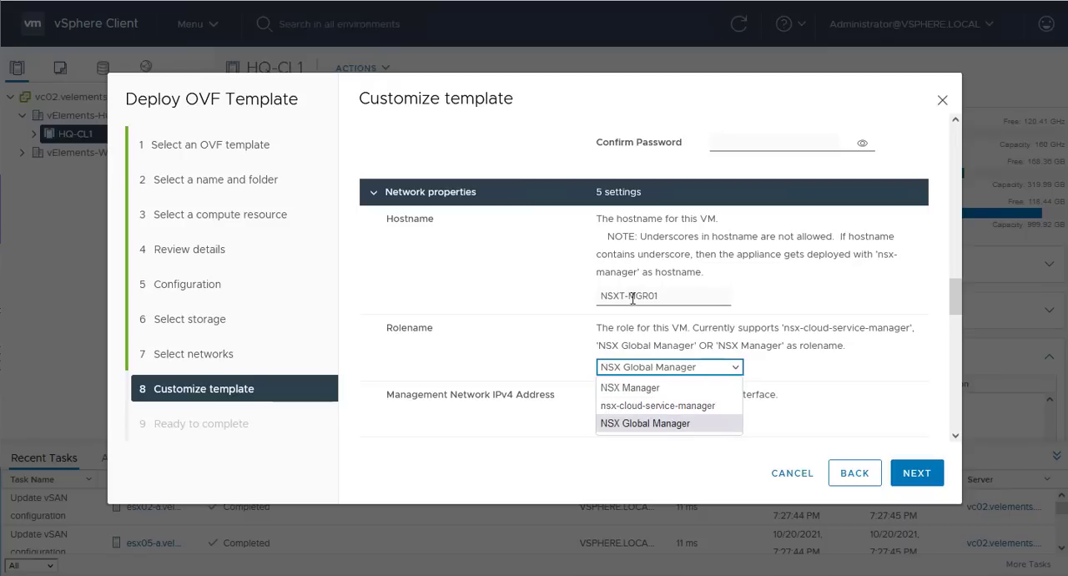
key(Up)
key(Up)
key(Return)
- Configure the management network with IPv4 address 192.168.51.101, netmask 255.255.255.0 and default gateway 192.168.51.1
scroll(633, 299, down, 1)
scroll(633, 298, down, 1)
click(615, 241)
text(192.168.51.10)
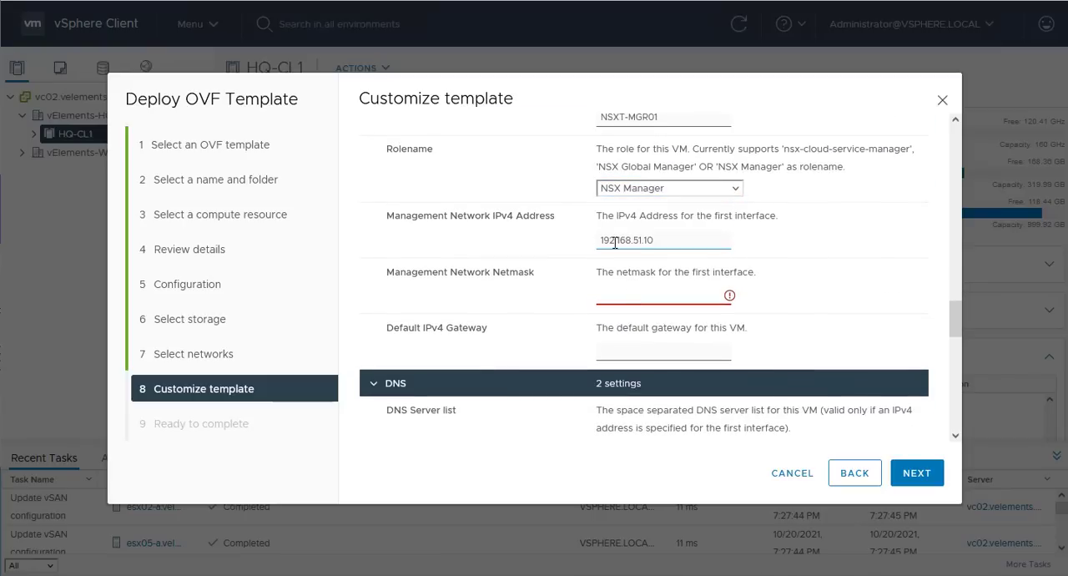
click(622, 295)
text(255.255.255.0)
click(640, 352)
text(192.168.51.1)
- Set the DNS server list to 192.168.51.5 and the domain search list to vElements.net
scroll(647, 417, down, 2)
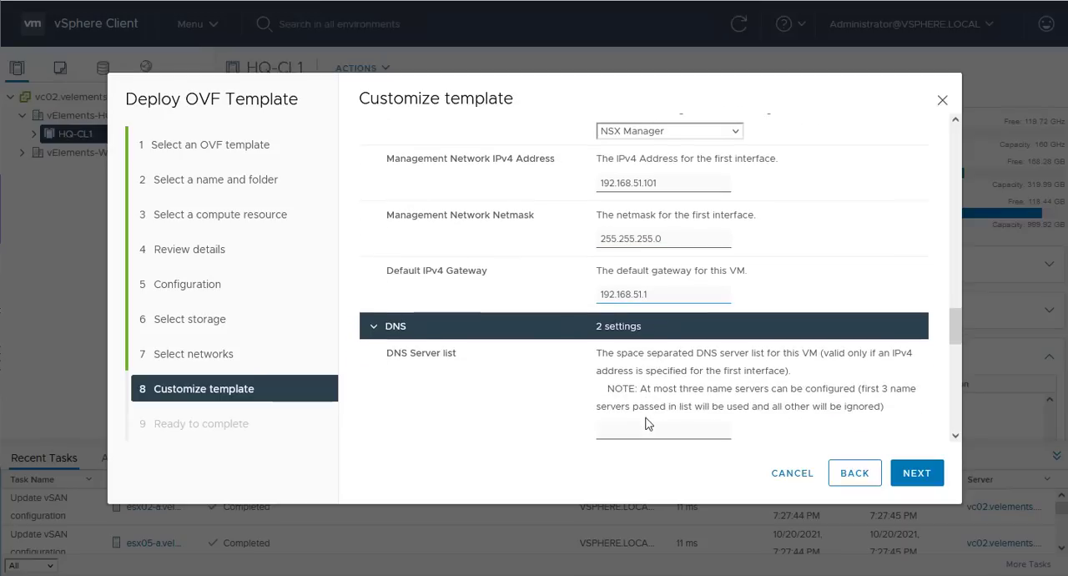
scroll(645, 417, down, 1)
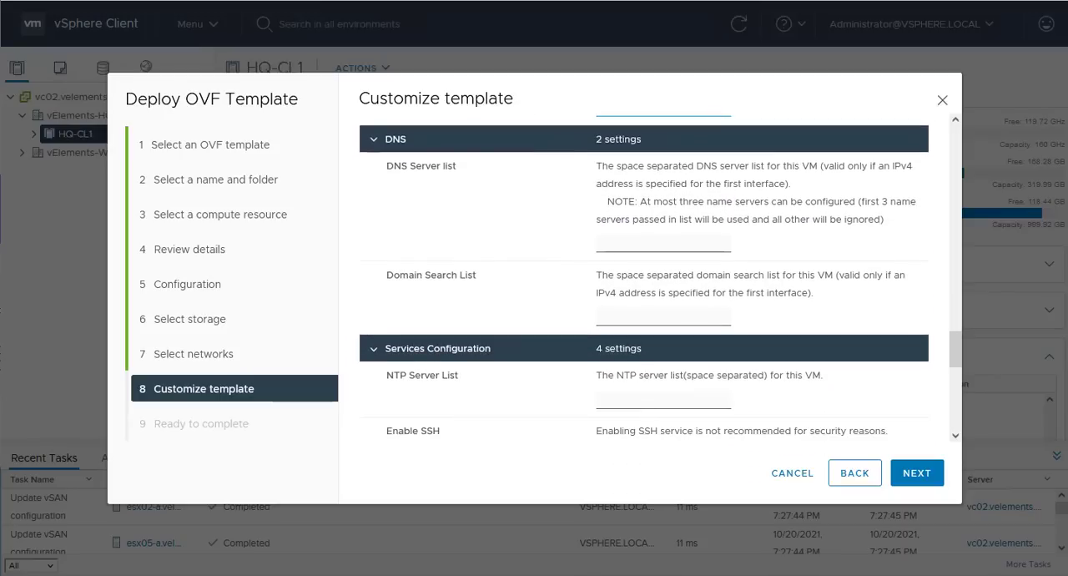
click(660, 242)
text(192.168.51.5)
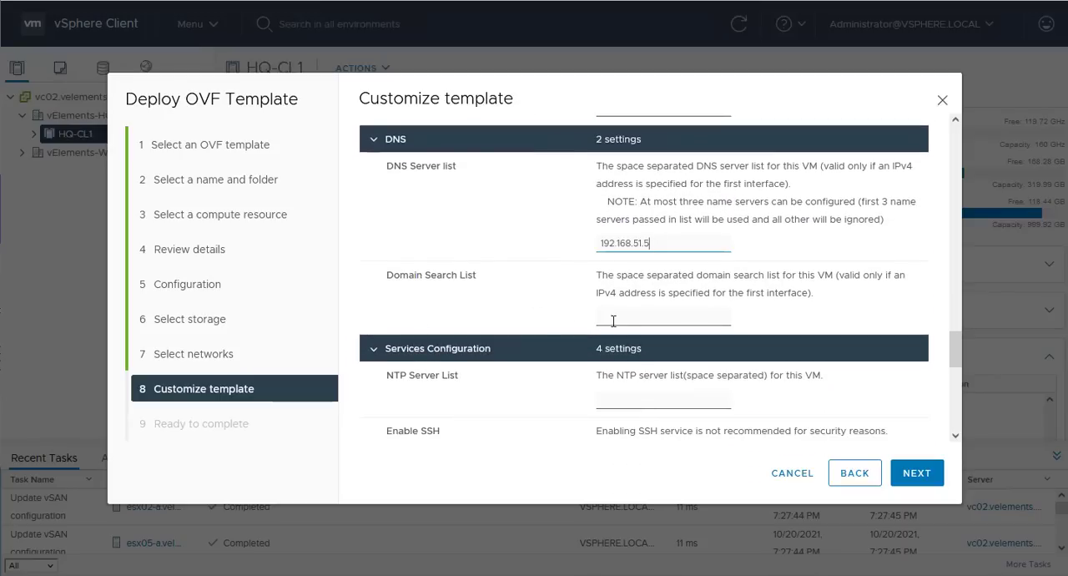
click(624, 320)
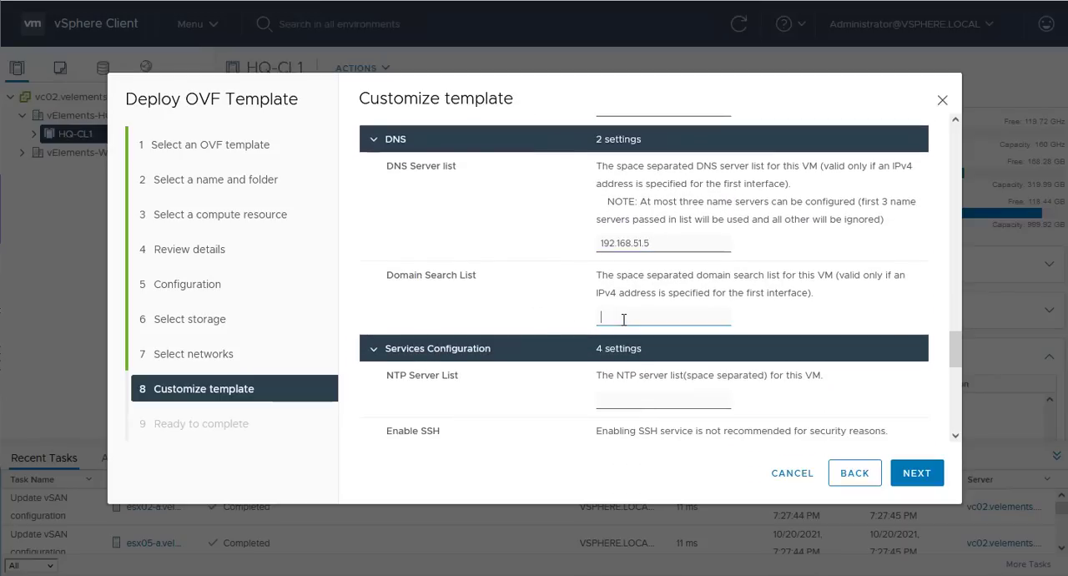
text(vEleme)
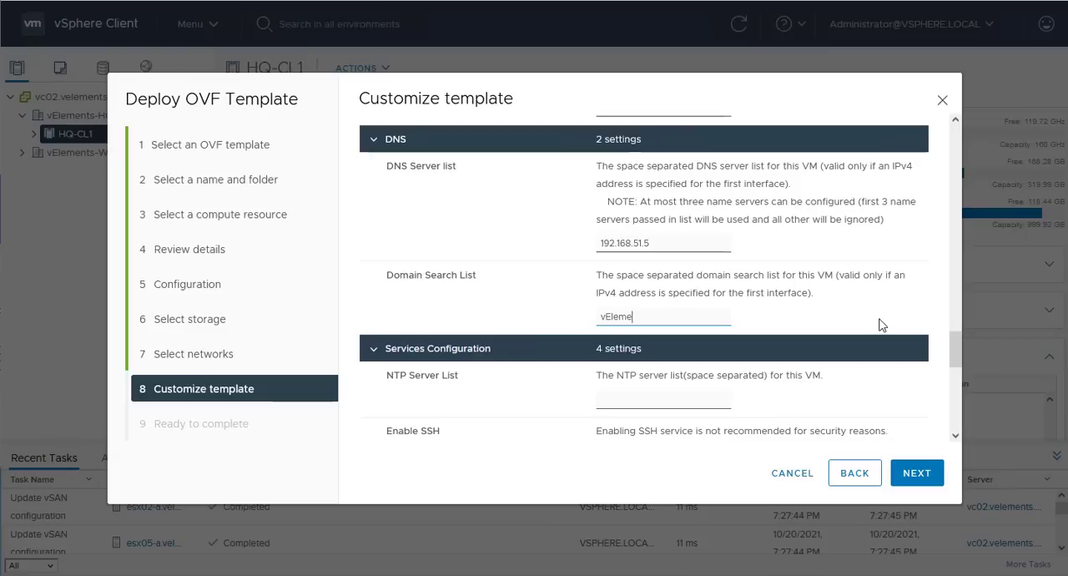
text(nts.net)
- Set the NTP server list to 192.168.51.4 and enable SSH in the services configuration
scroll(882, 325, down, 1)
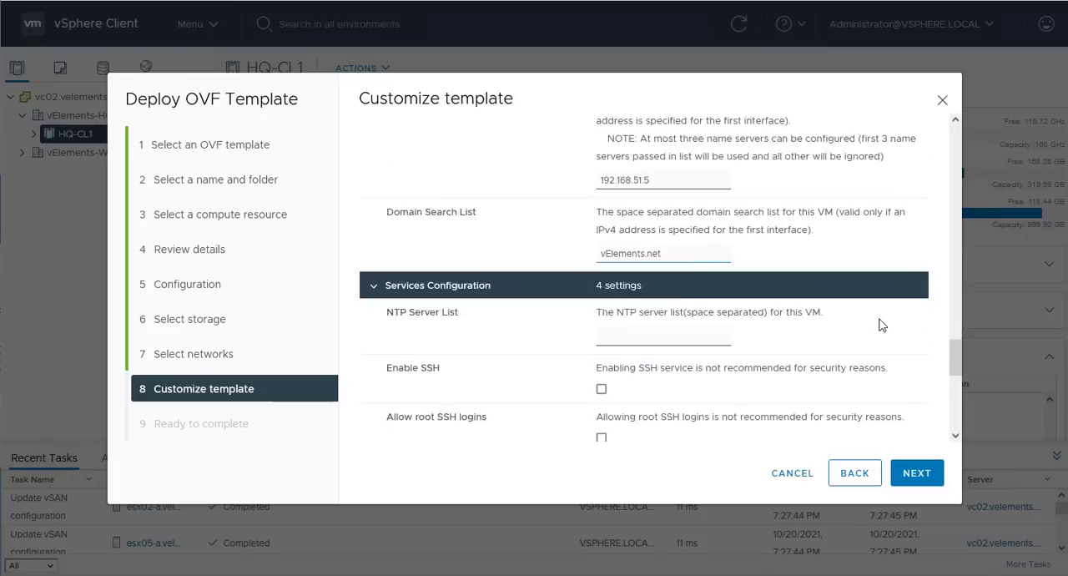
click(659, 297)
text(192.168.51.4)
scroll(658, 297, down, 1)
click(602, 260)
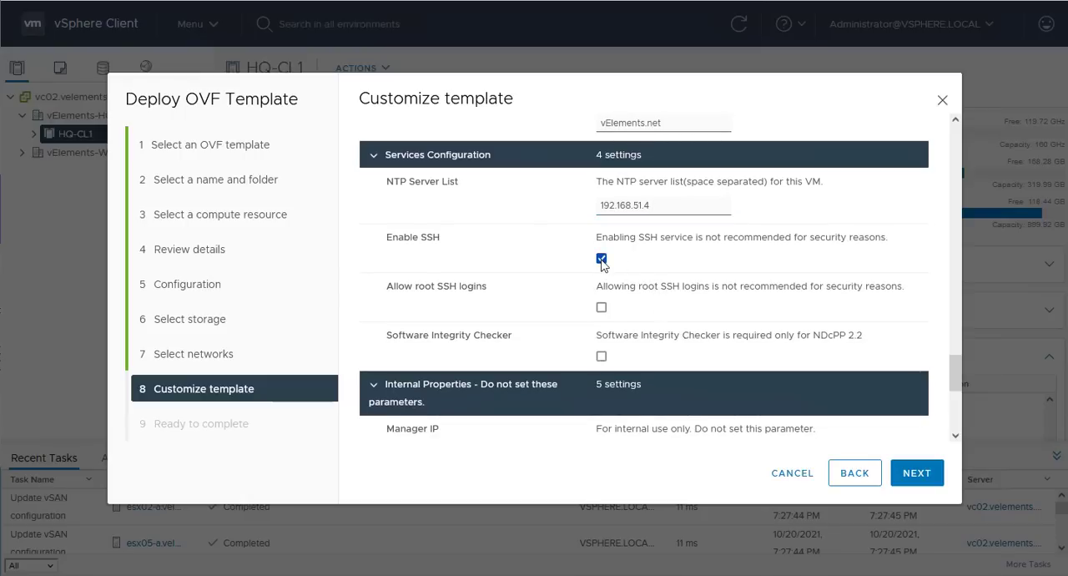
- Clear the prefilled Manager Token password in the internal properties and continue to the deployment summary
scroll(601, 330, down, 2)
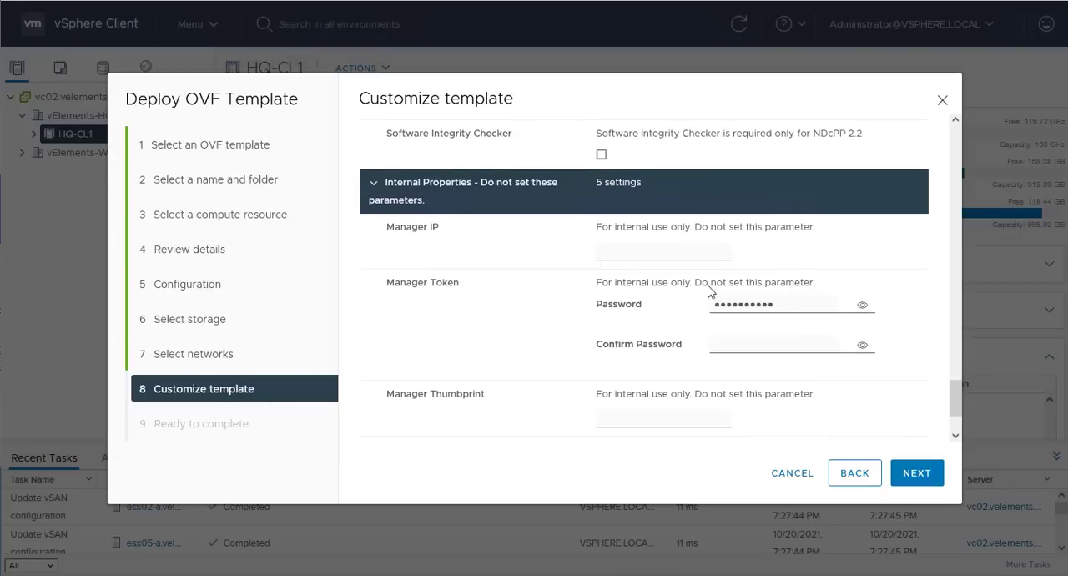
drag(785, 305, 601, 292)
key(BackSpace)
click(626, 300)
scroll(658, 316, down, 1)
click(917, 472)
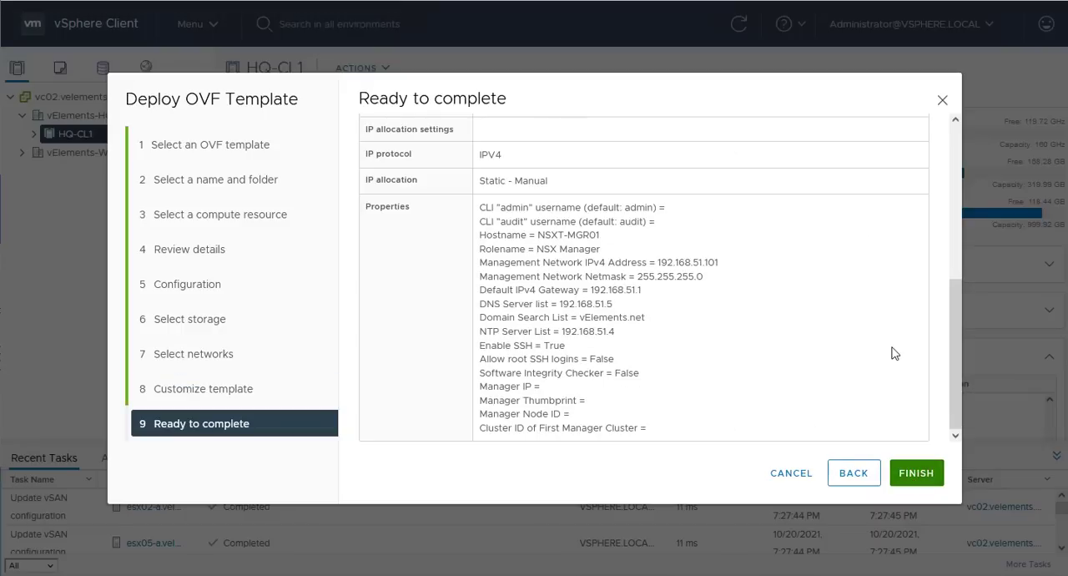
- Review the deployment summary and start the creation of the NSXT-MGR01 appliance
scroll(893, 353, up, 5)
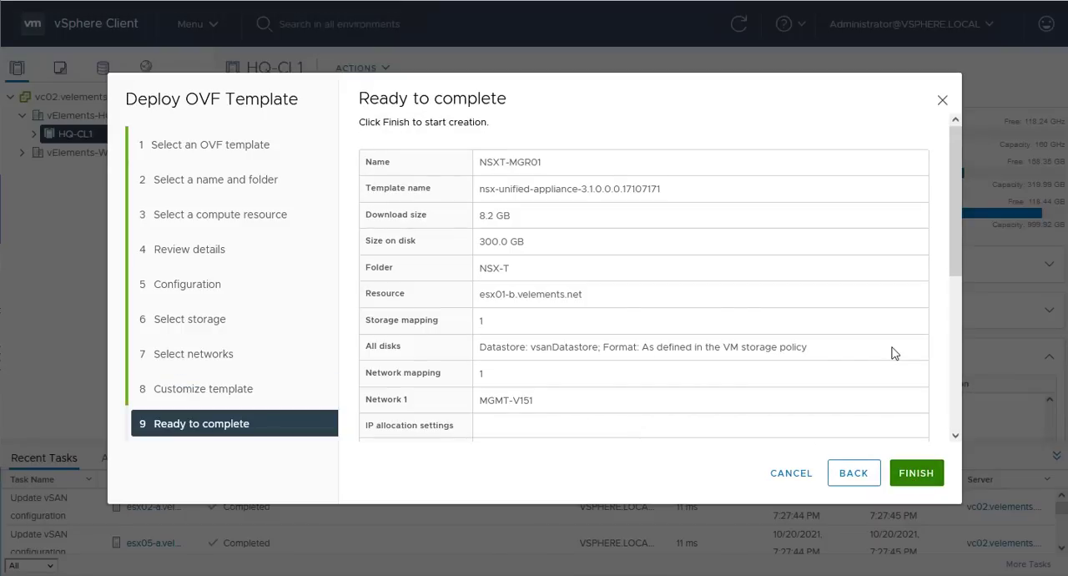
scroll(895, 394, down, 5)
click(915, 473)
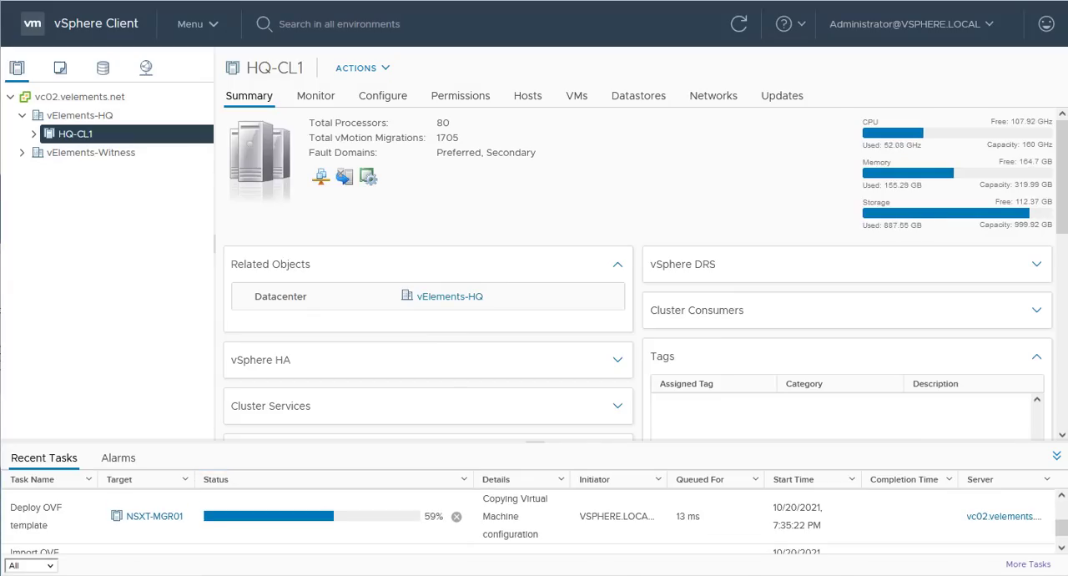
- Follow the deployment in the recent tasks sorted by status, and power on the NSXT-MGR01 virtual machine in the NSX-T folder
click(334, 479)
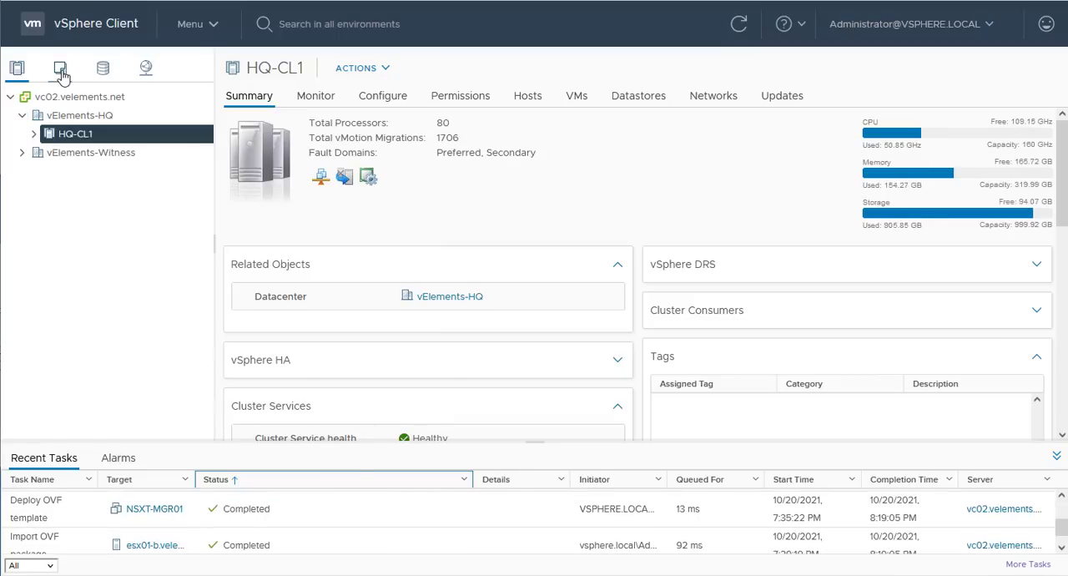
click(60, 71)
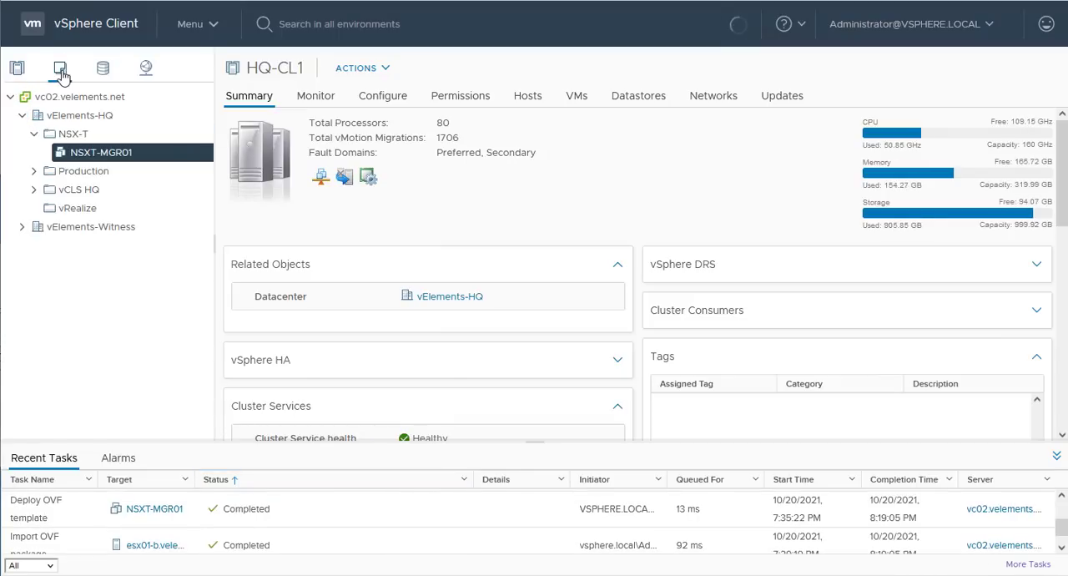
click(156, 157)
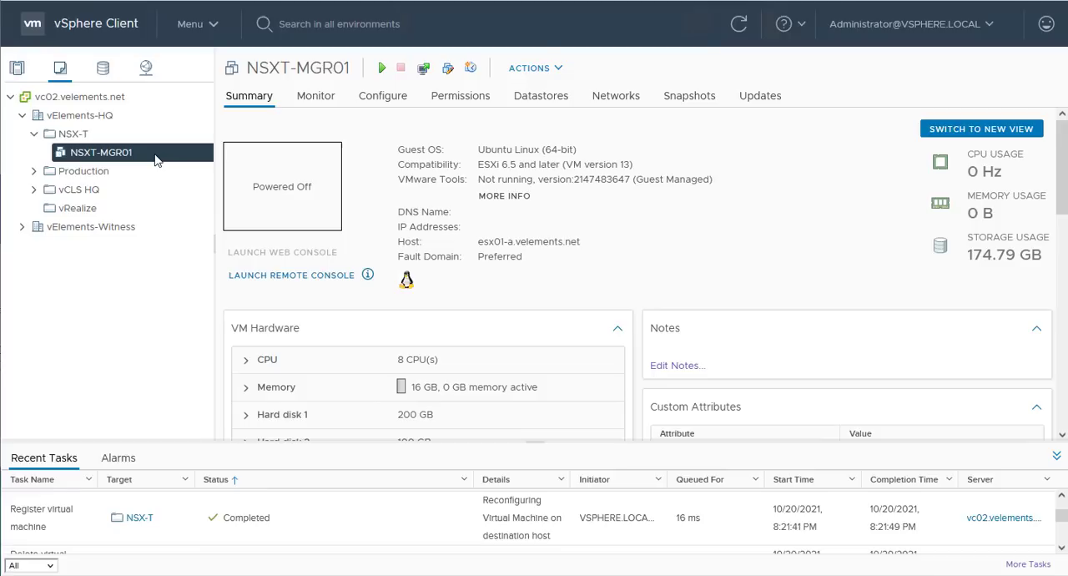
click(381, 70)
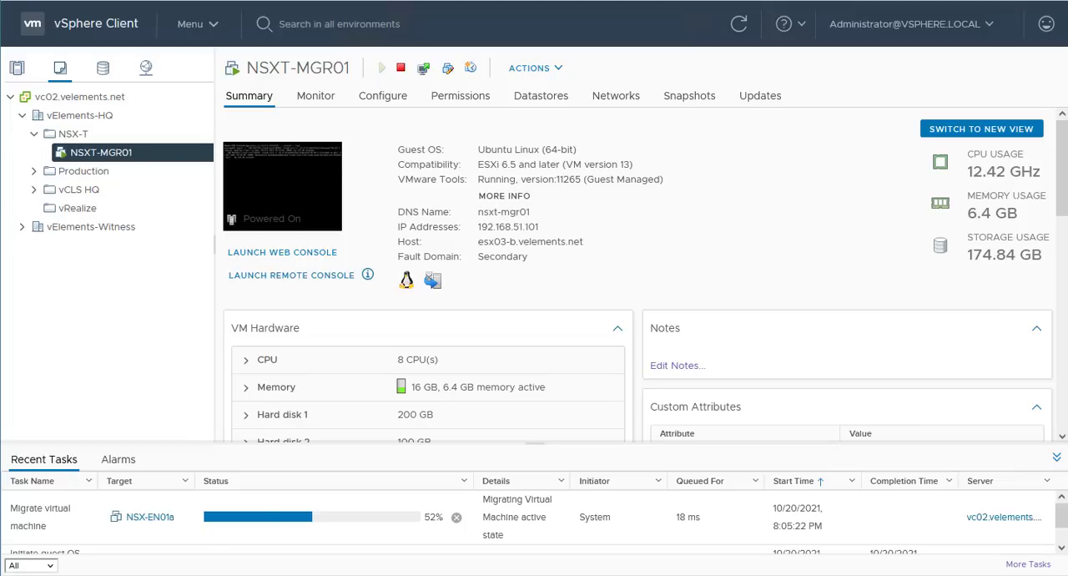
click(216, 481)
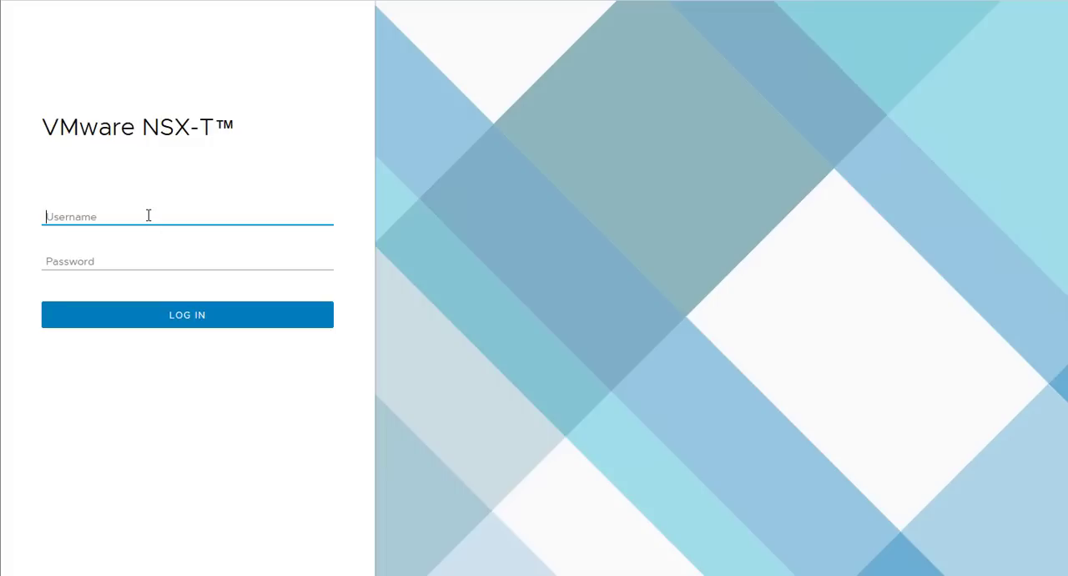
- Log in to the VMware NSX-T web interface as admin with the account password
text(admin)
key(Tab)
key(ctrl+v)
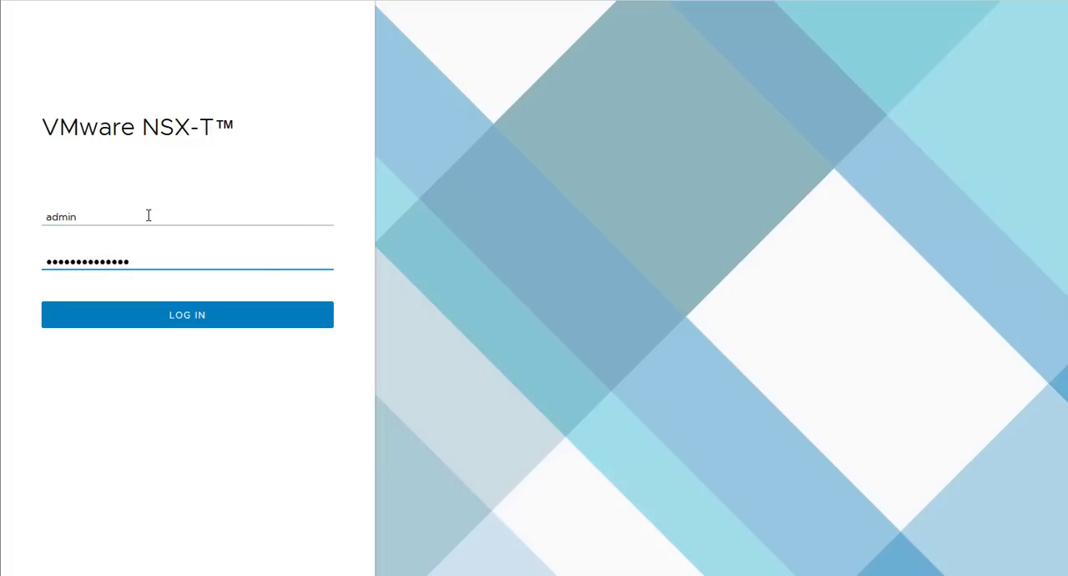
click(146, 322)
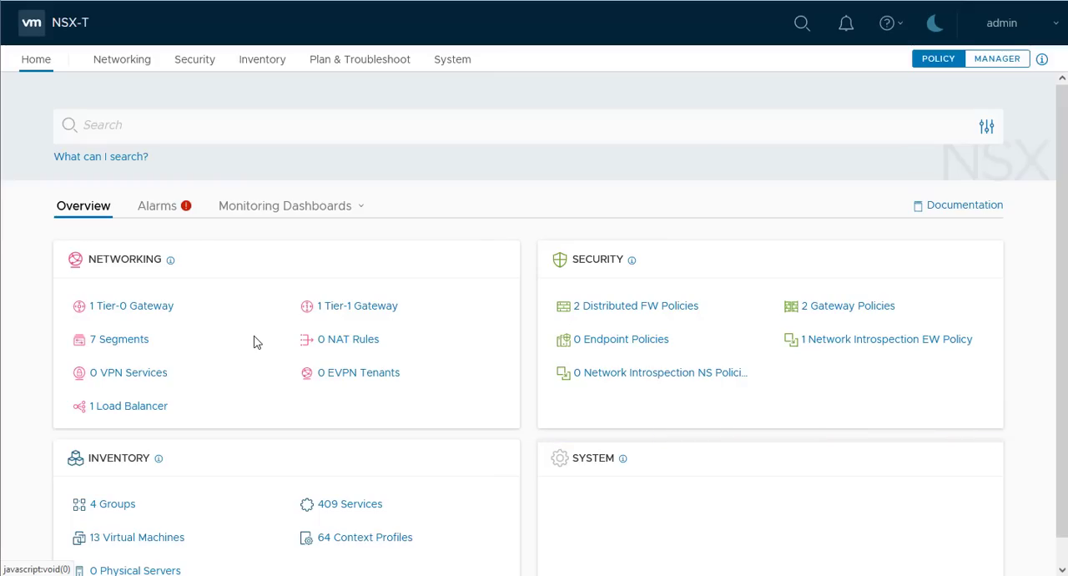
- Examine the details and operational status of NSX appliance 192.168.51.101 in the system's appliance overview, closing the details at the end
click(451, 67)
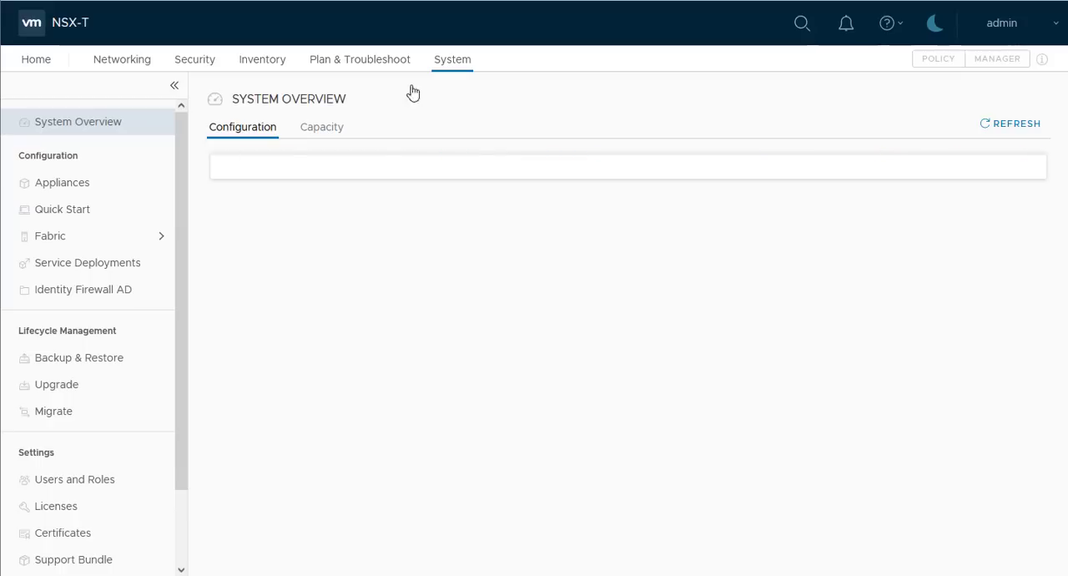
click(126, 192)
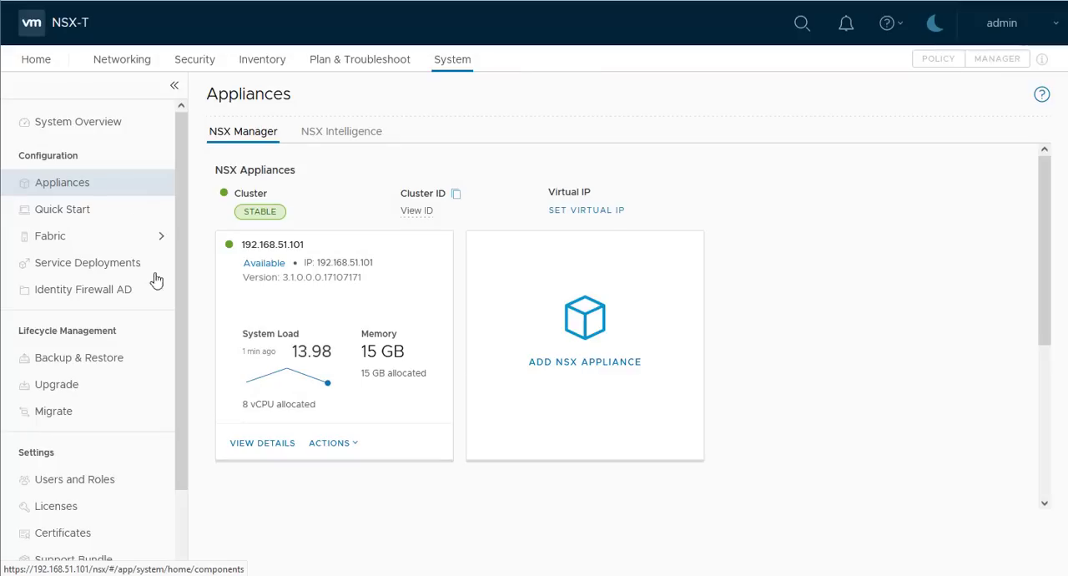
click(260, 451)
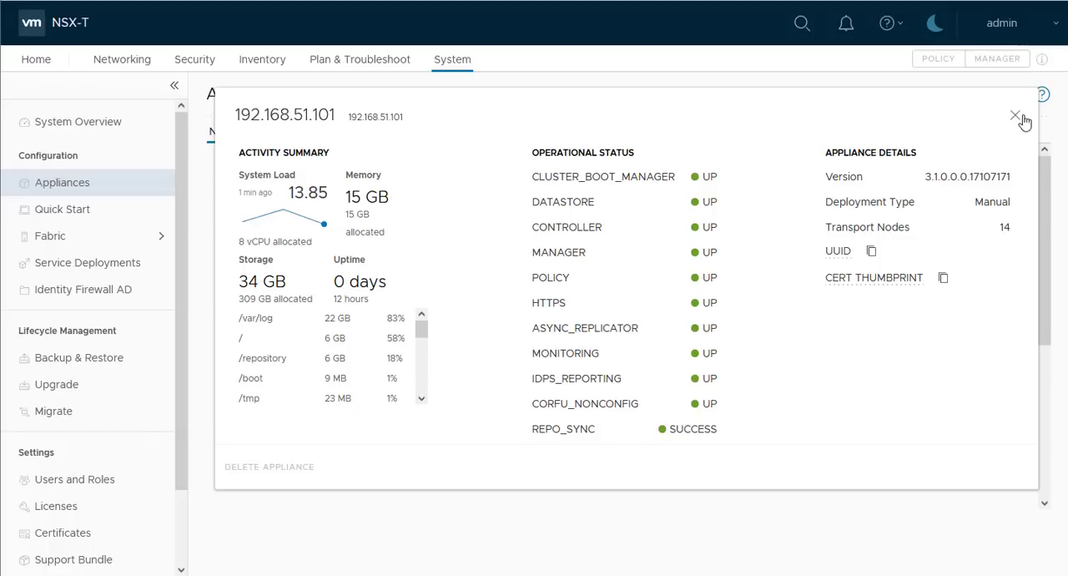
click(1017, 116)
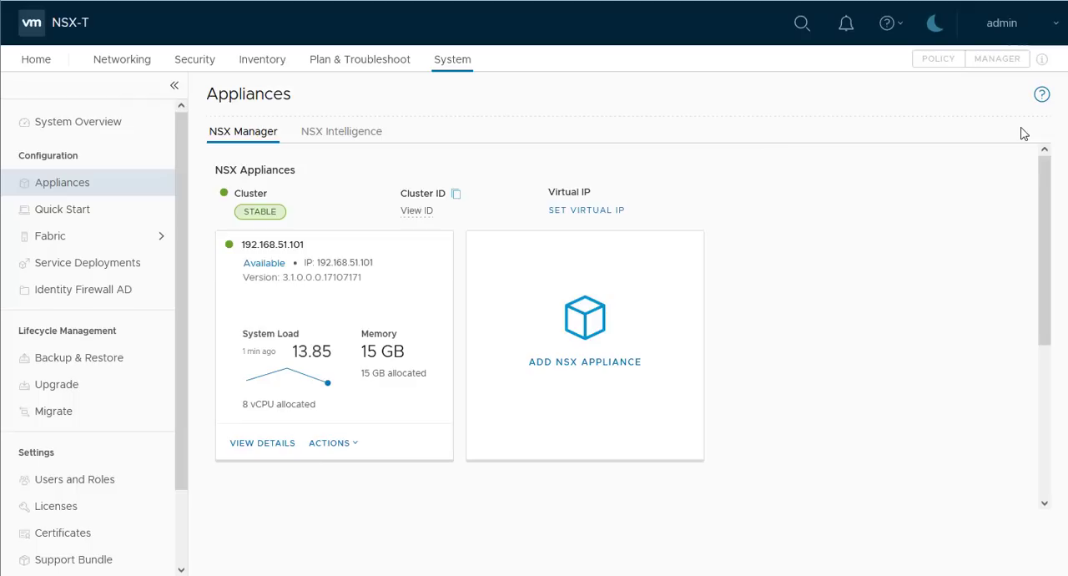